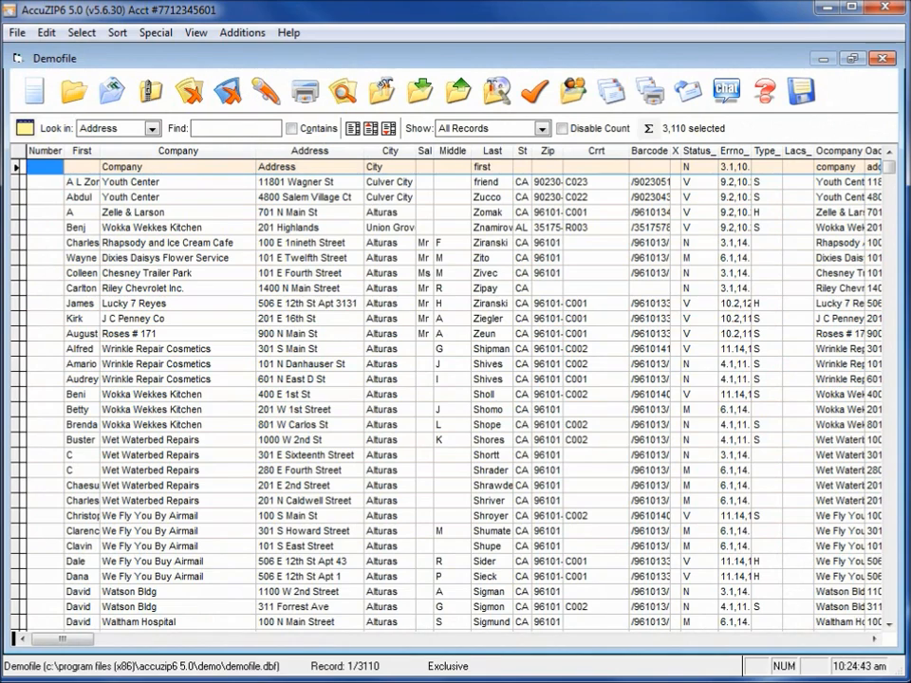
# Open the export setup for the Demofile database and include all of its fields
pyautogui.click(387, 333)
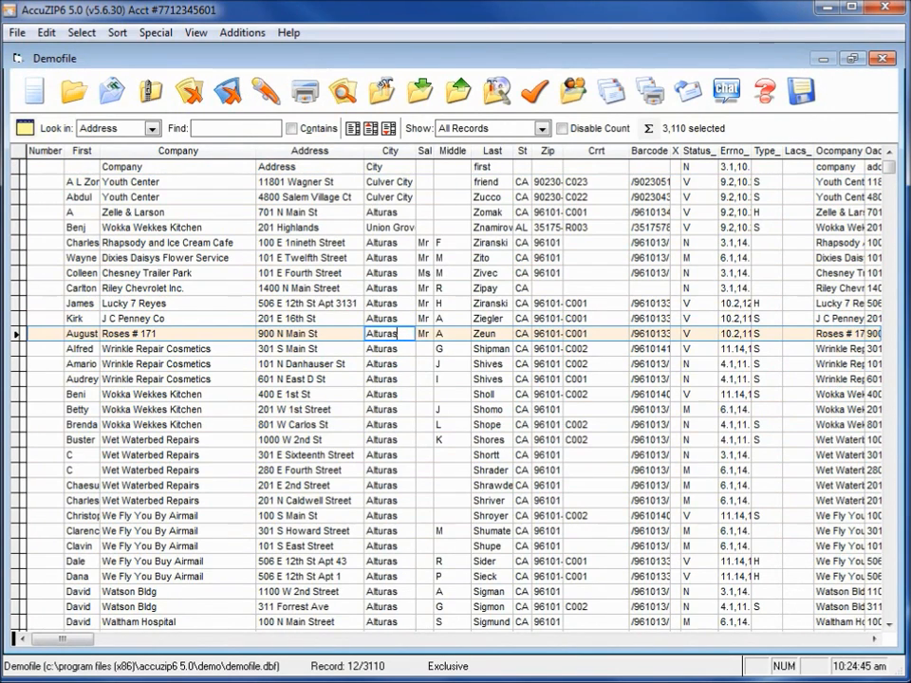
pyautogui.click(17, 32)
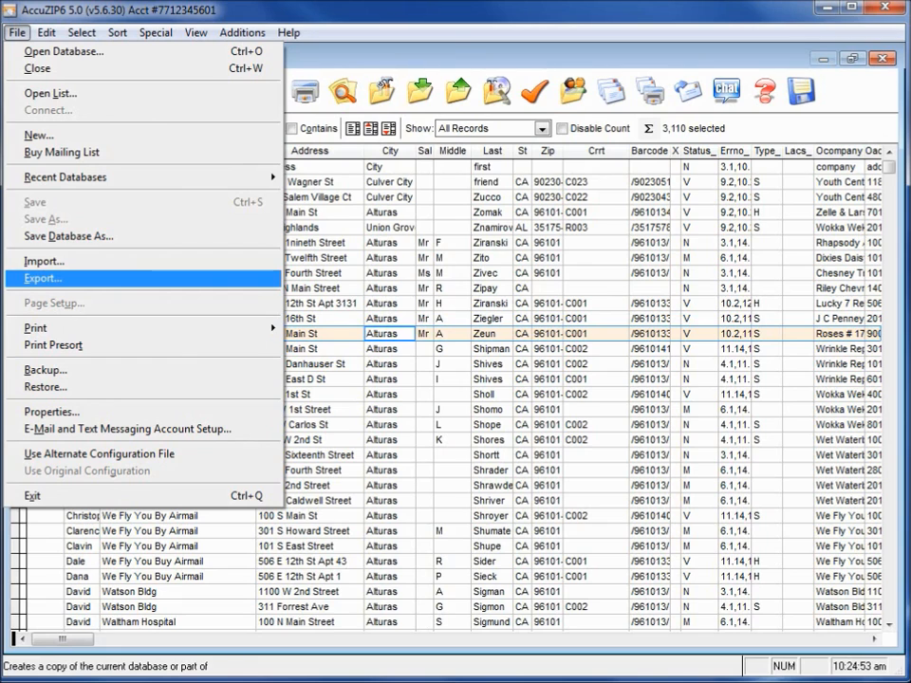
pyautogui.press('Return')
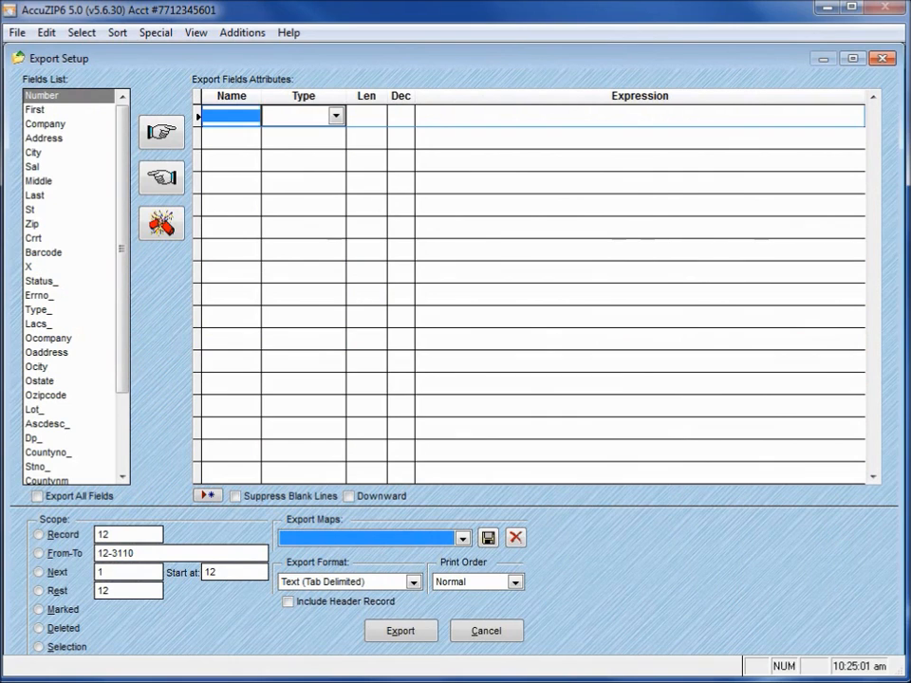
pyautogui.click(76, 495)
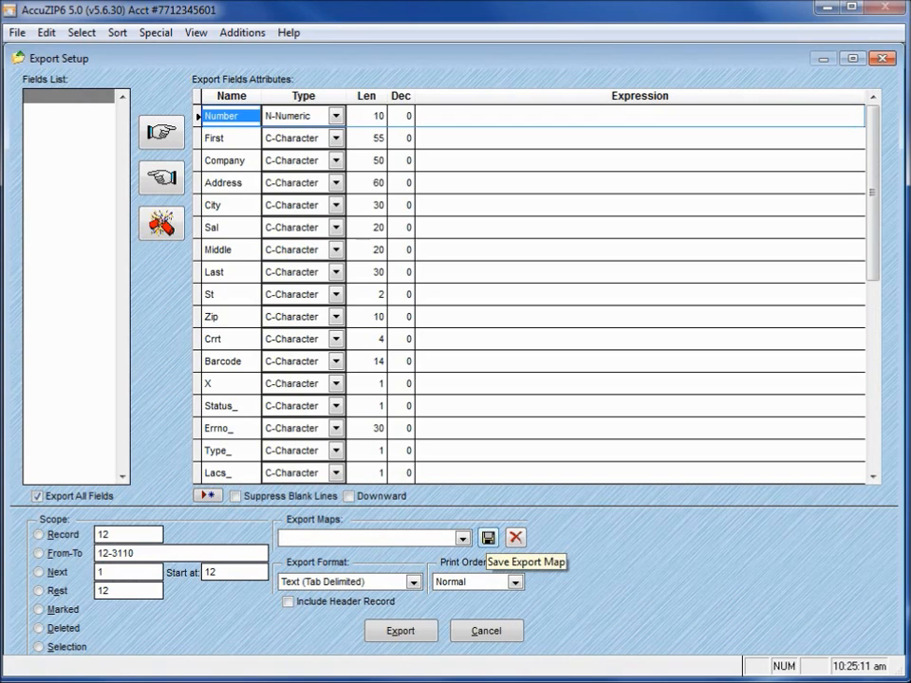
# Save the export map as demofile.emp, replacing the existing file, and leave the setup without exporting
pyautogui.click(488, 537)
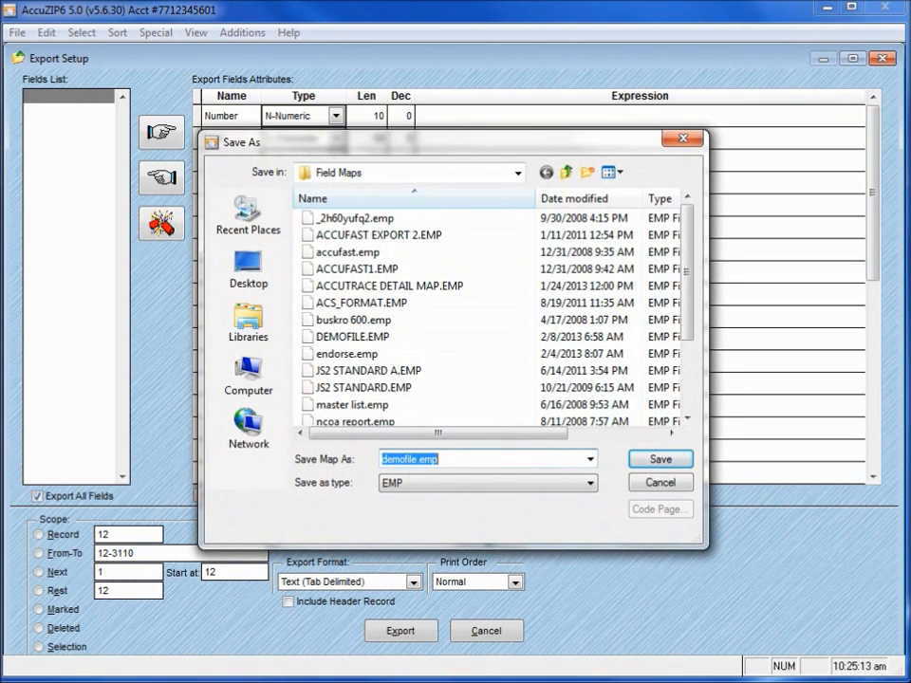
pyautogui.press('Return')
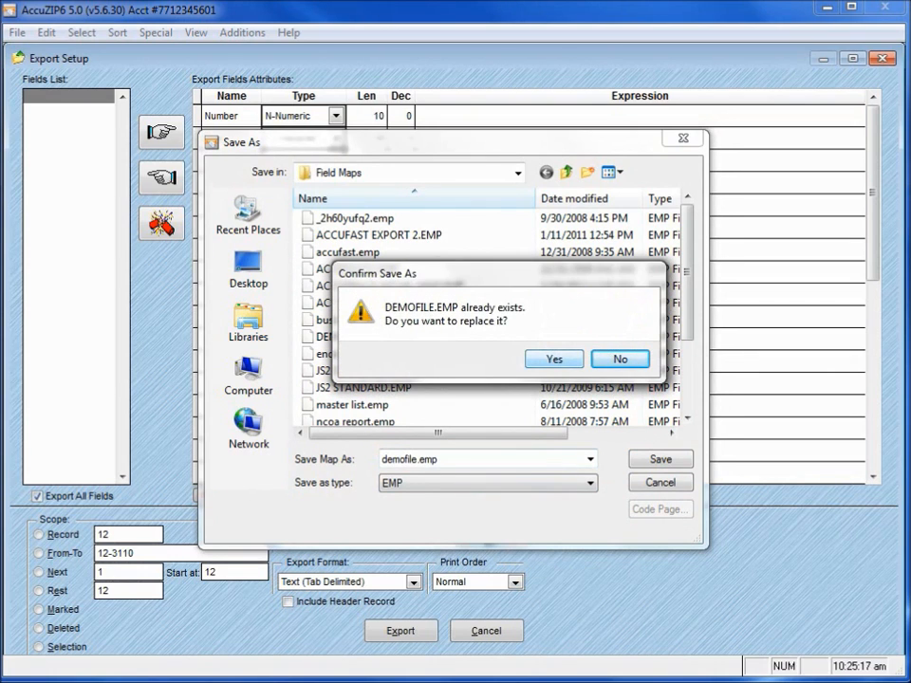
pyautogui.click(554, 359)
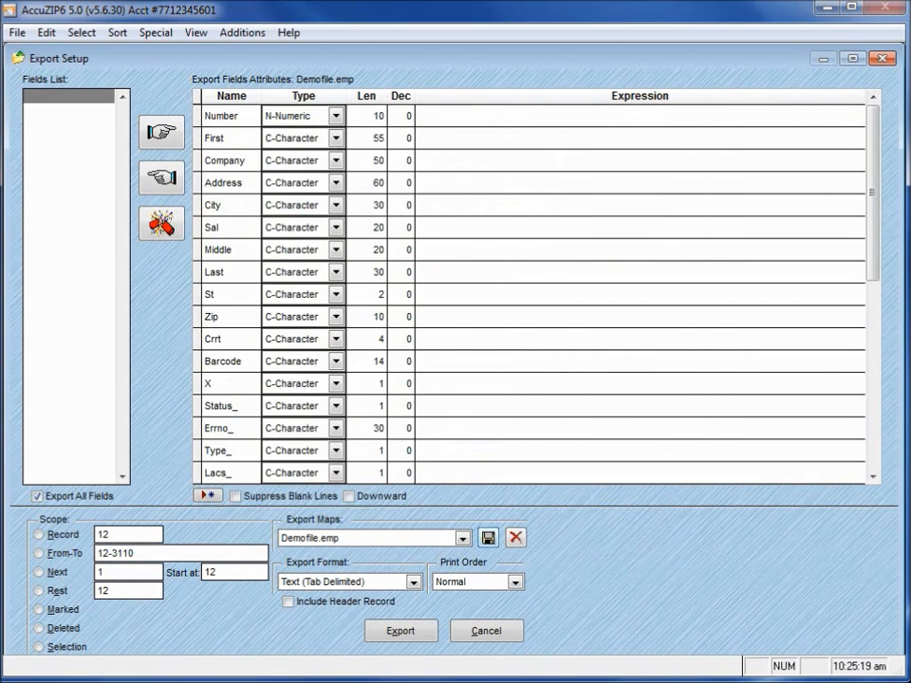
pyautogui.click(485, 630)
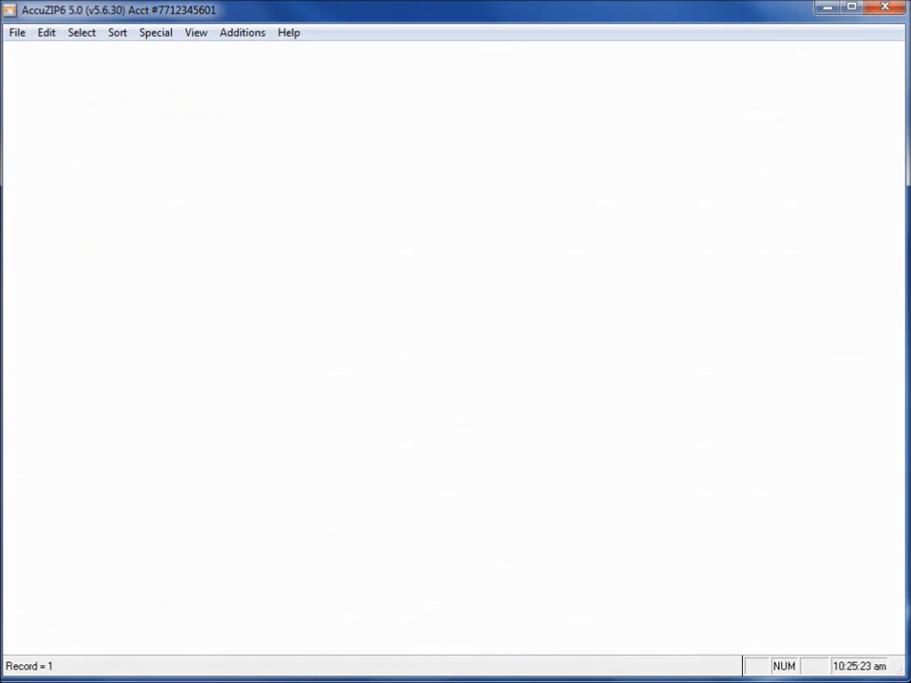
# Start a Merge/Purge and bring up the user-defined match code setup for comparing records
pyautogui.click(82, 33)
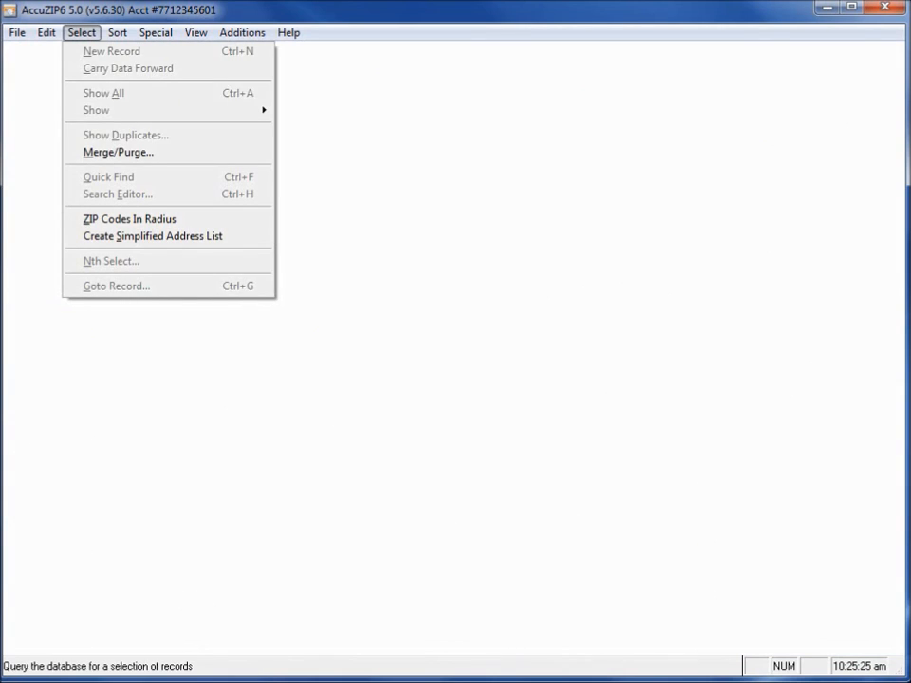
pyautogui.press('Return')
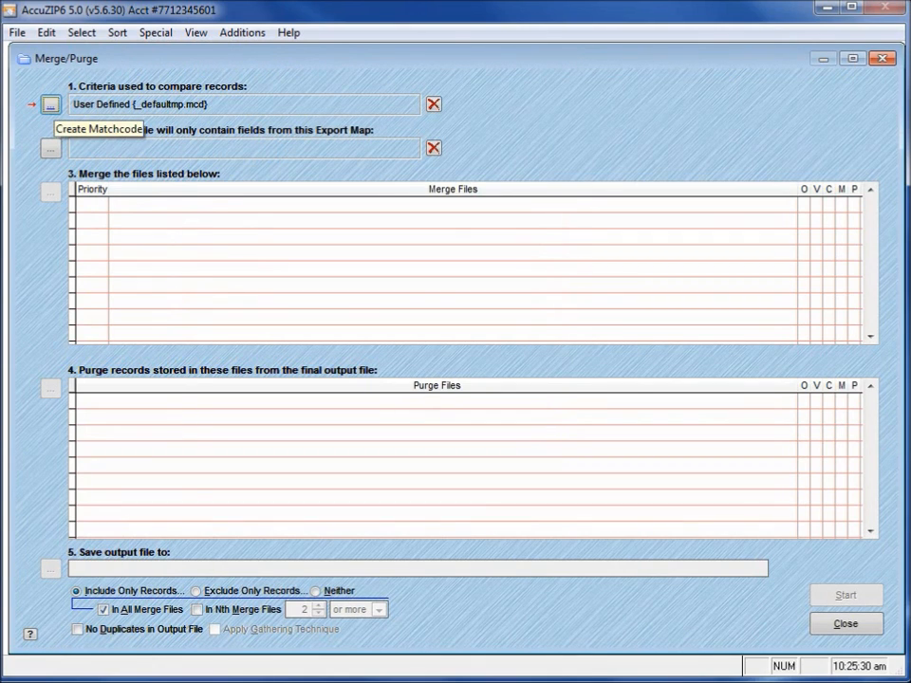
pyautogui.click(50, 105)
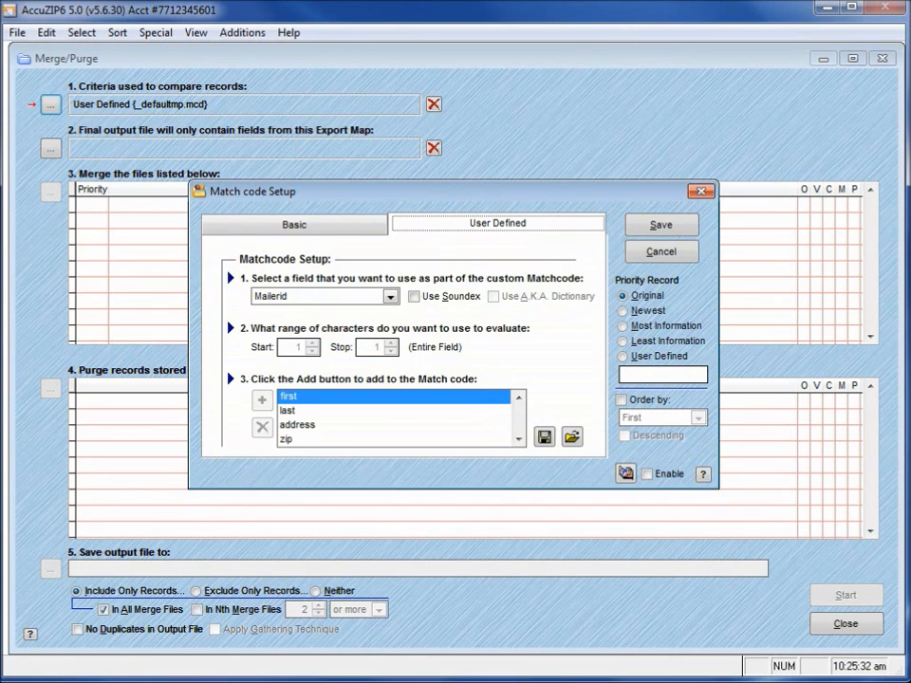
pyautogui.click(294, 225)
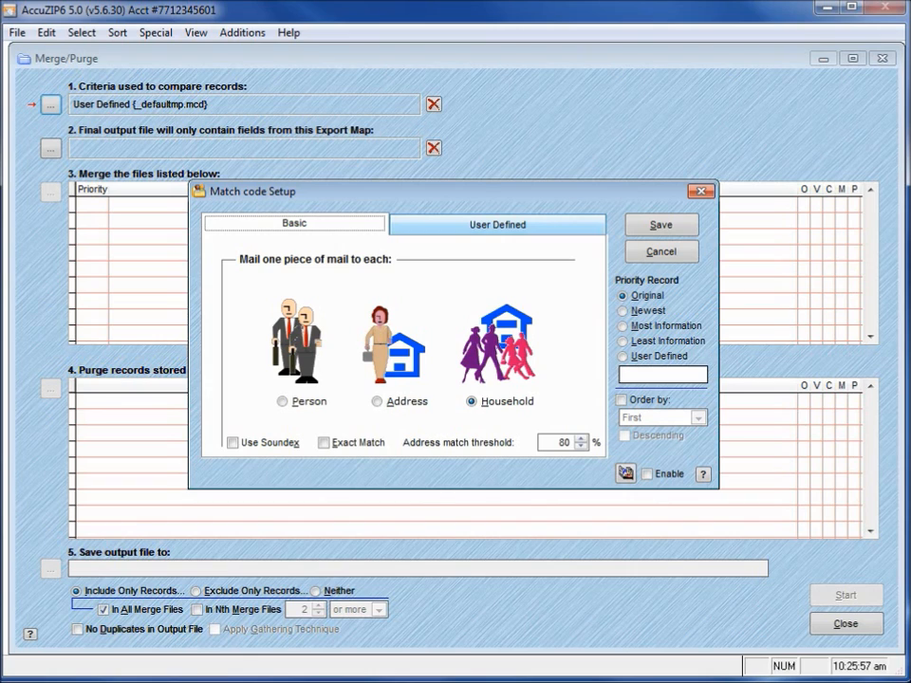
pyautogui.click(497, 225)
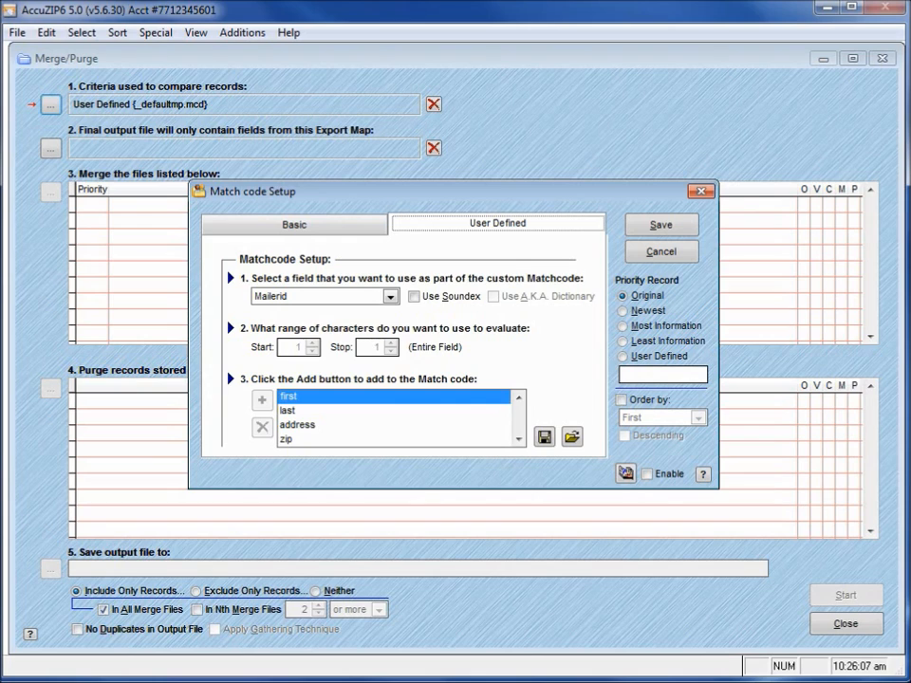
# Remove the first, last, address and zip fields from the user-defined match code
pyautogui.click(289, 397)
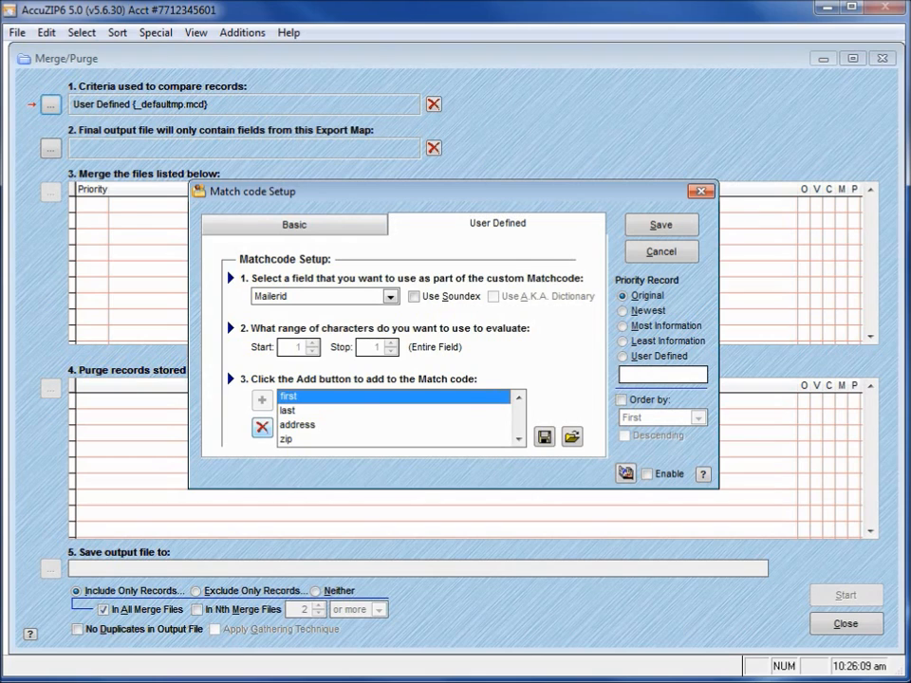
pyautogui.click(262, 427)
pyautogui.click(262, 428)
pyautogui.click(262, 428)
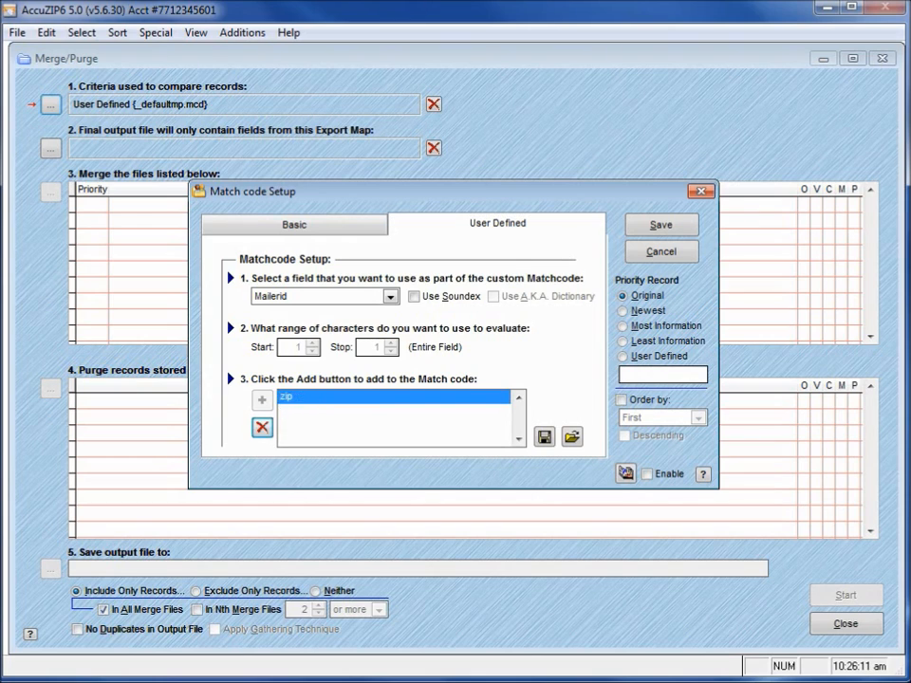
pyautogui.click(262, 428)
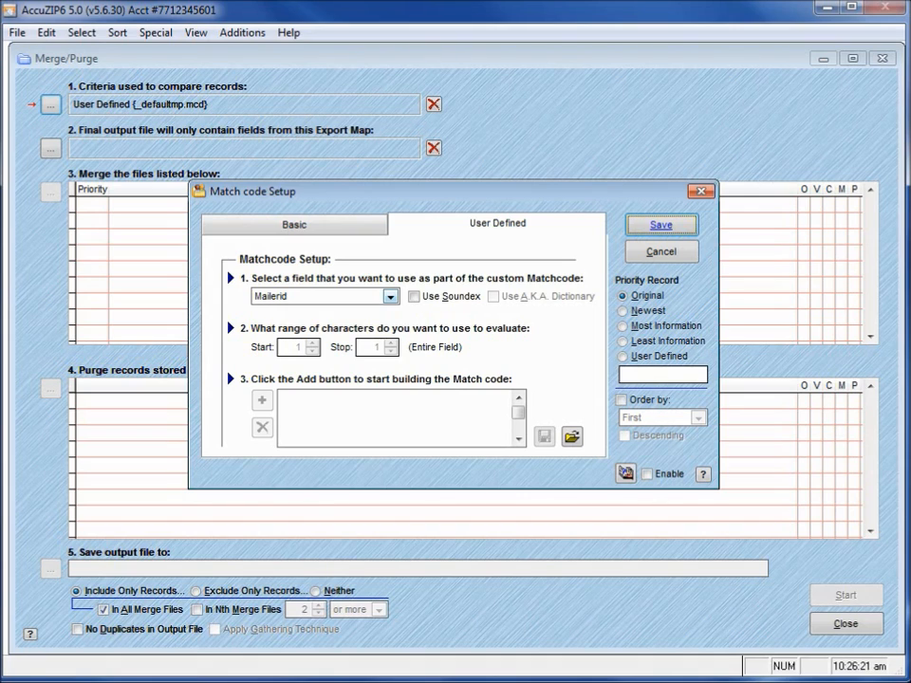
# Add the entire First and Last fields to the empty match code
pyautogui.click(390, 296)
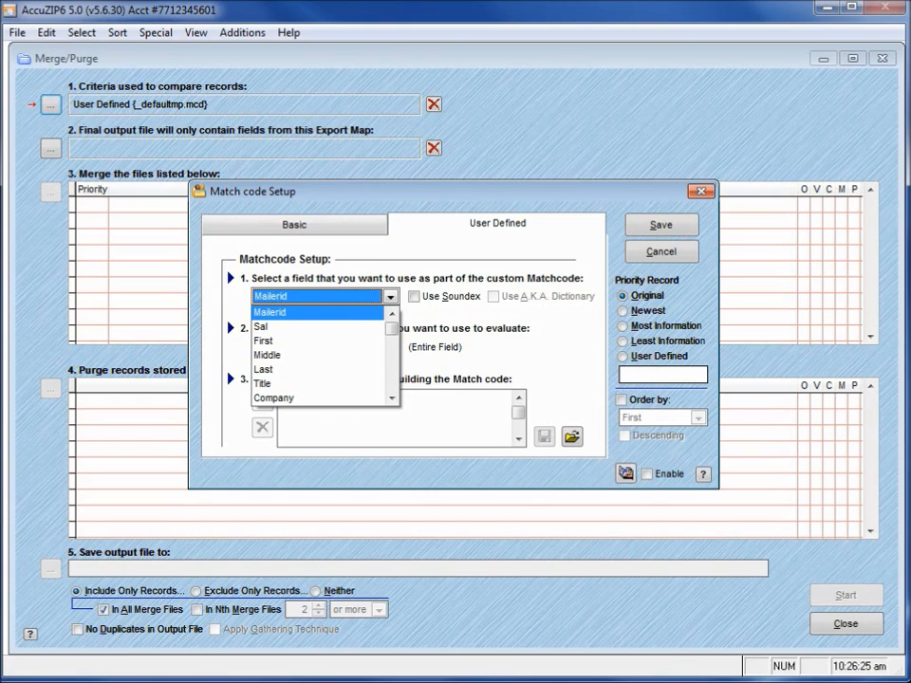
pyautogui.press('Down')
pyautogui.press('Down')
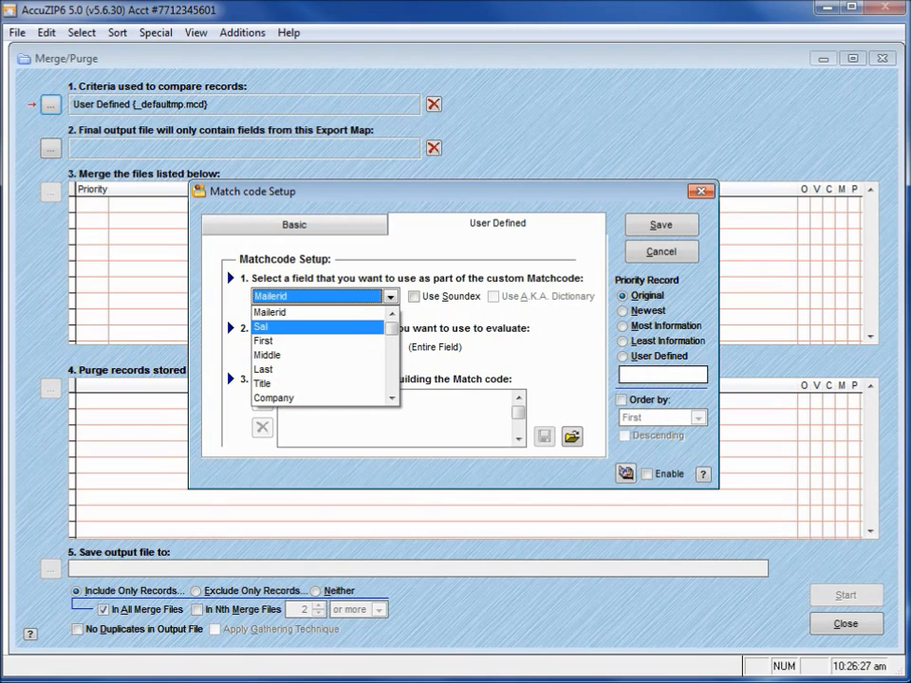
pyautogui.press('Return')
pyautogui.click(262, 401)
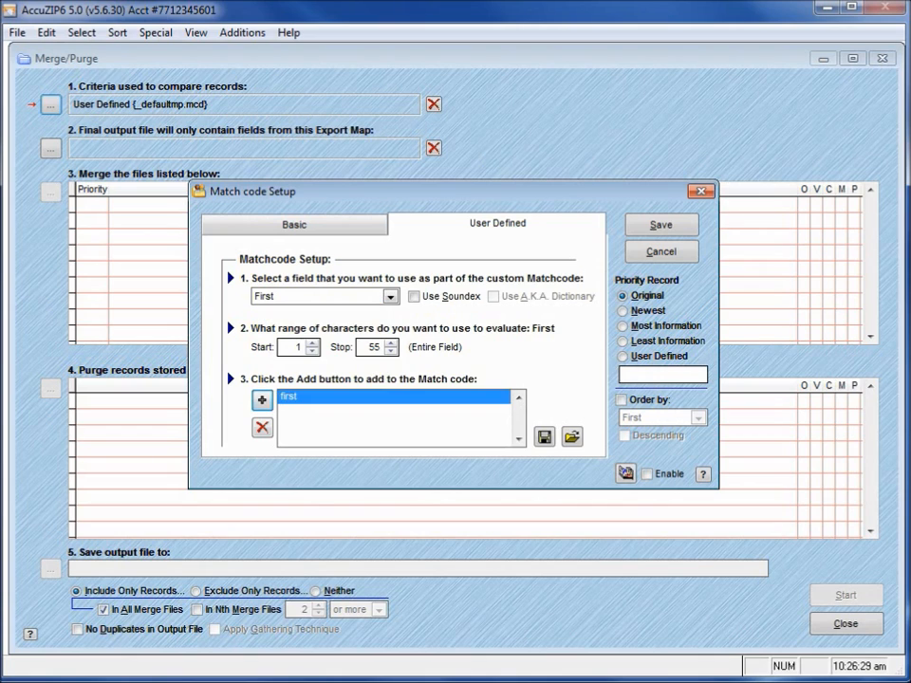
pyautogui.click(390, 297)
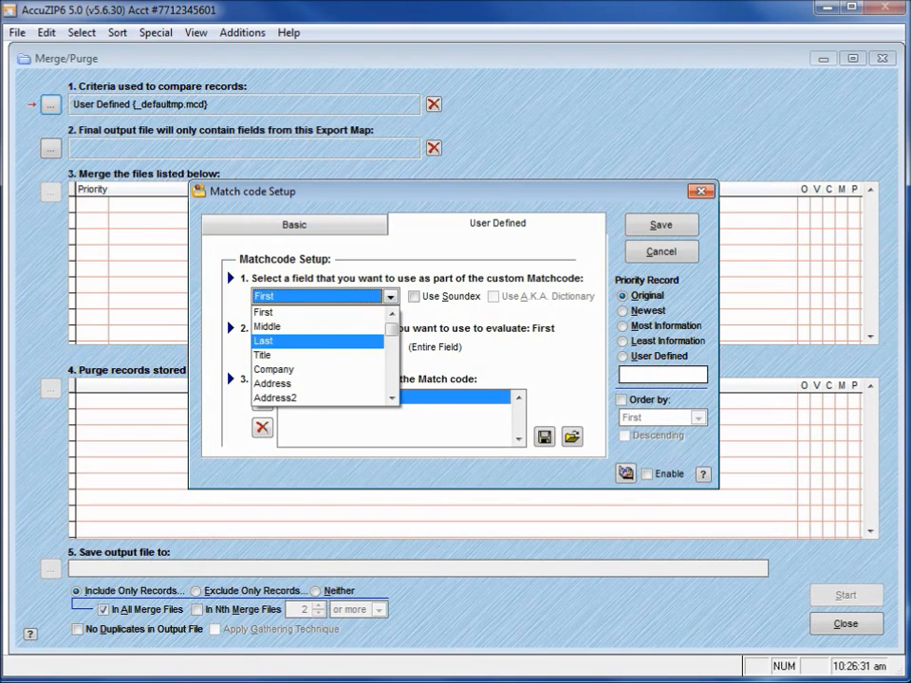
pyautogui.click(274, 341)
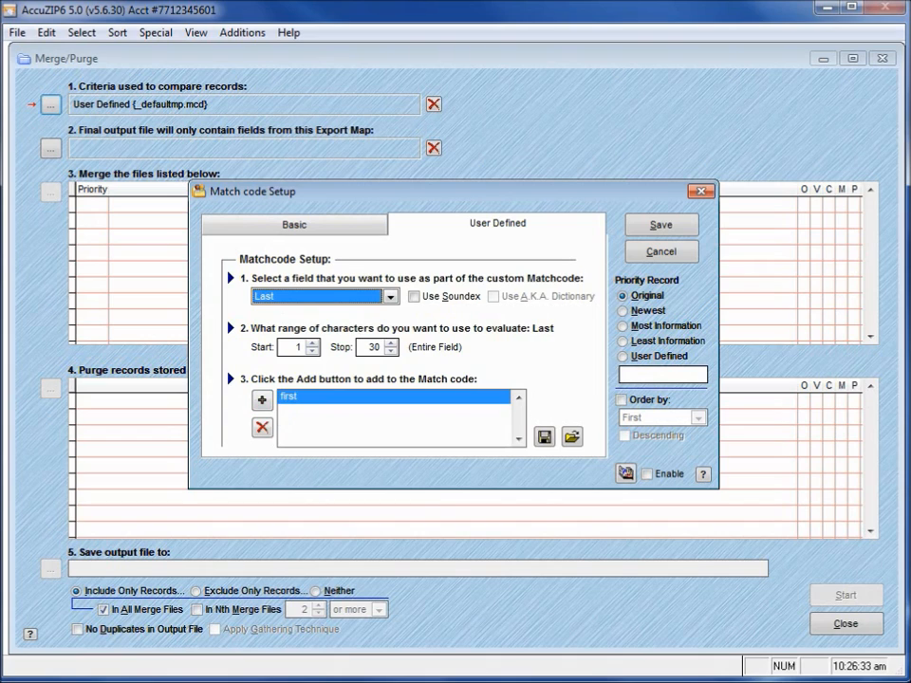
pyautogui.click(262, 400)
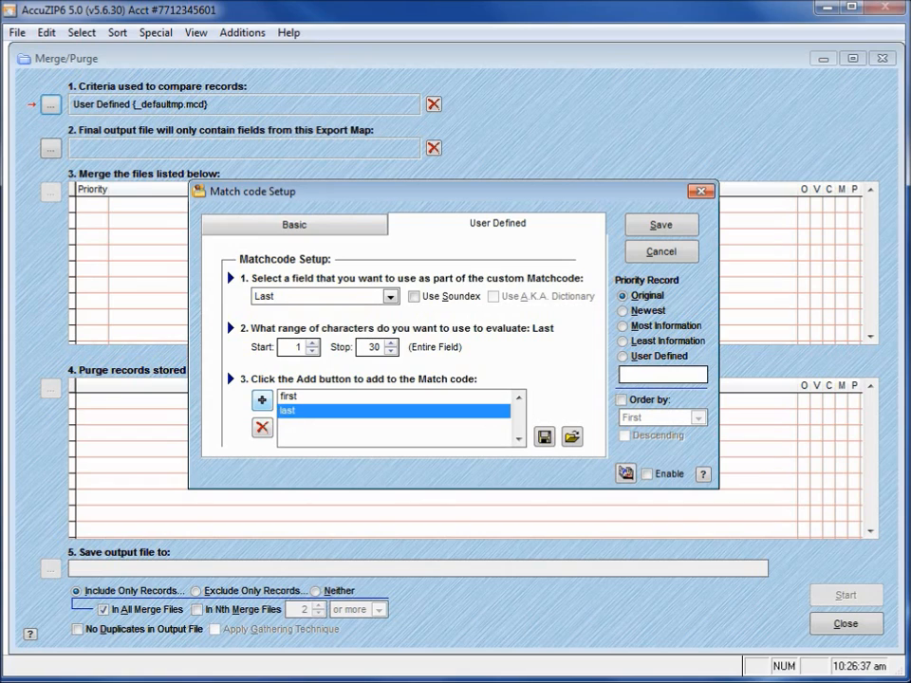
# Add the entire Address and Zip fields to the match code and save the match code setup
pyautogui.click(390, 296)
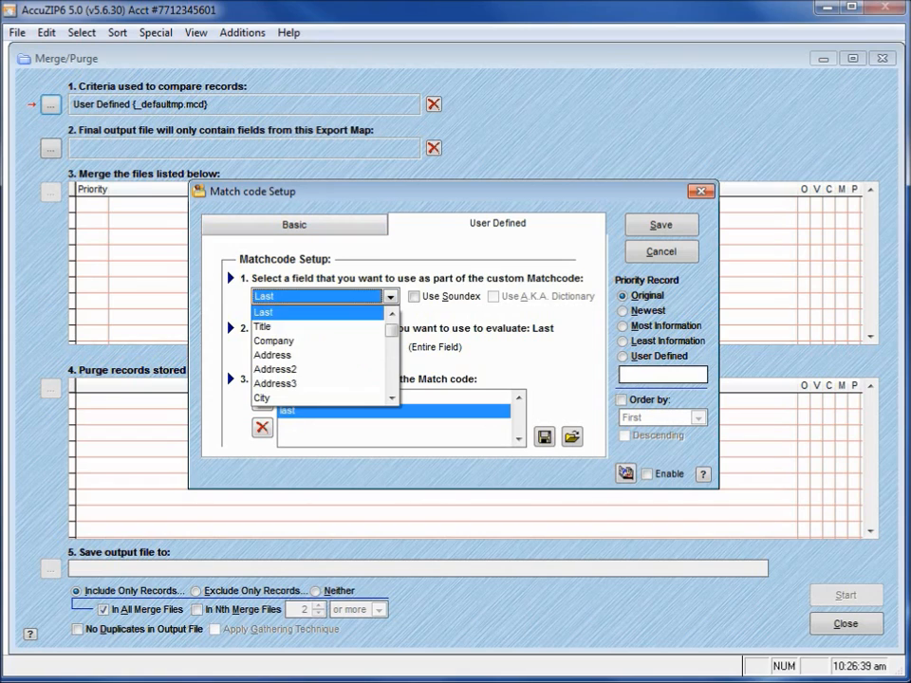
pyautogui.press('Down')
pyautogui.press('Return')
pyautogui.click(262, 399)
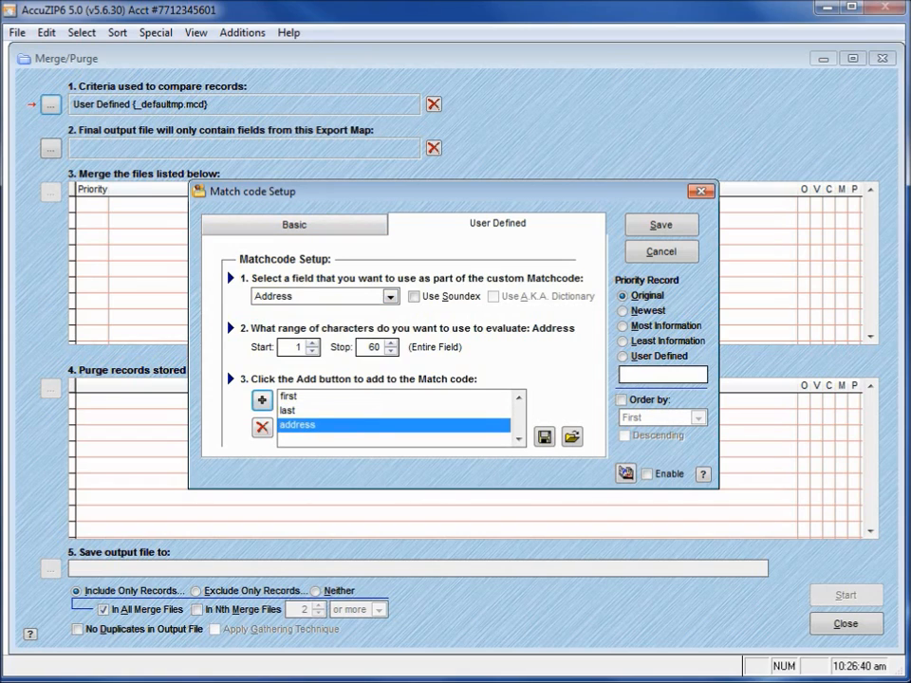
pyautogui.click(390, 297)
pyautogui.click(285, 384)
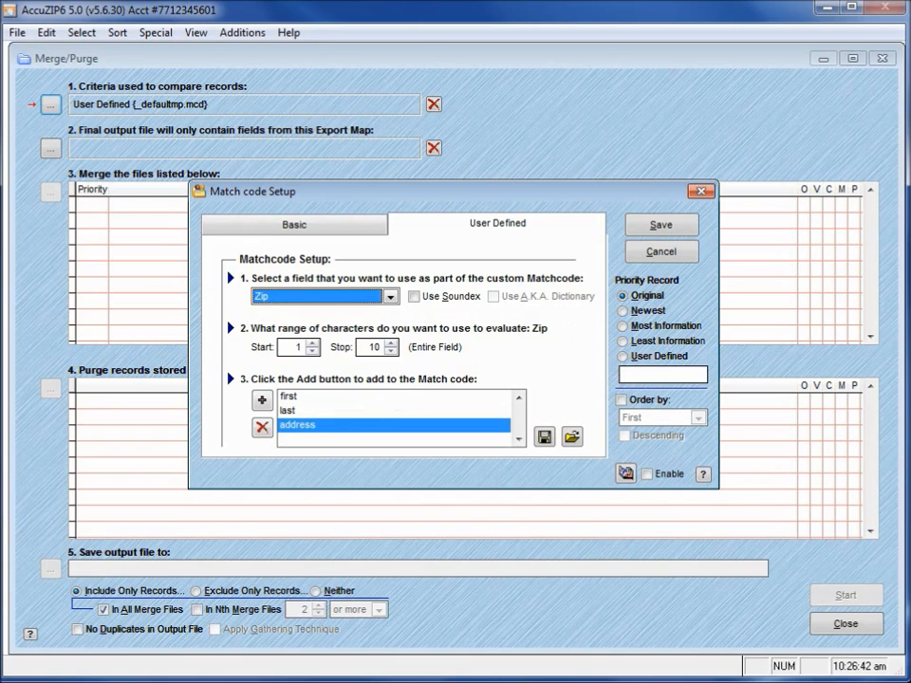
pyautogui.click(263, 400)
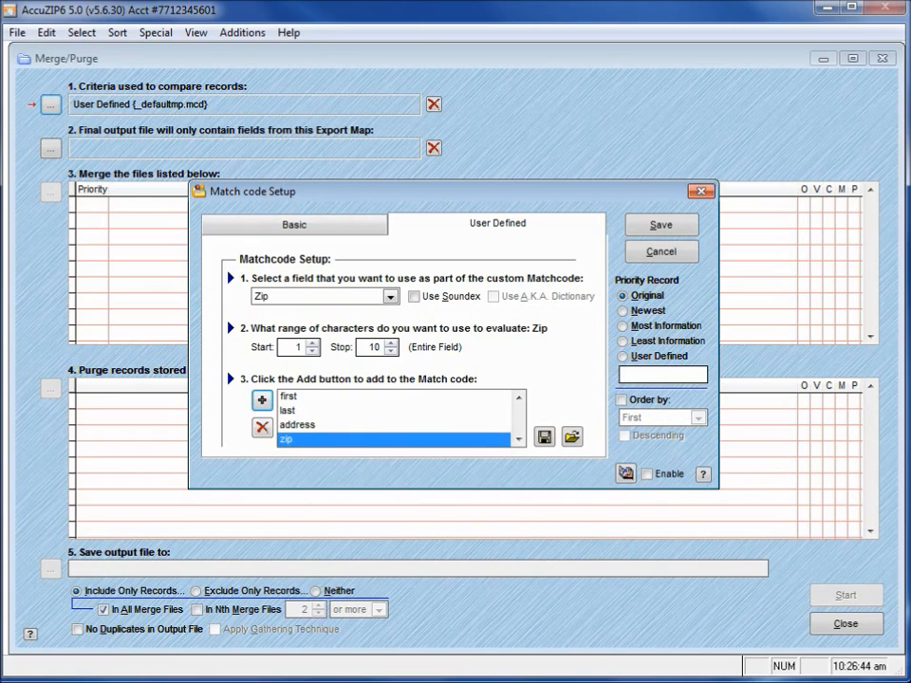
pyautogui.click(660, 225)
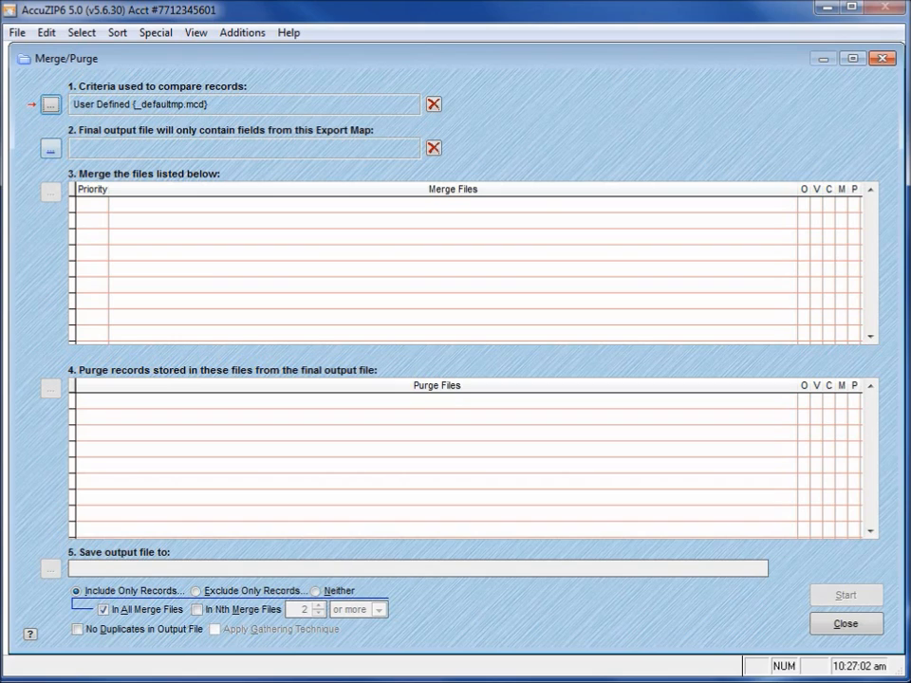
# Load the Demofile.emp export map for the final Merge/Purge output file
pyautogui.click(50, 148)
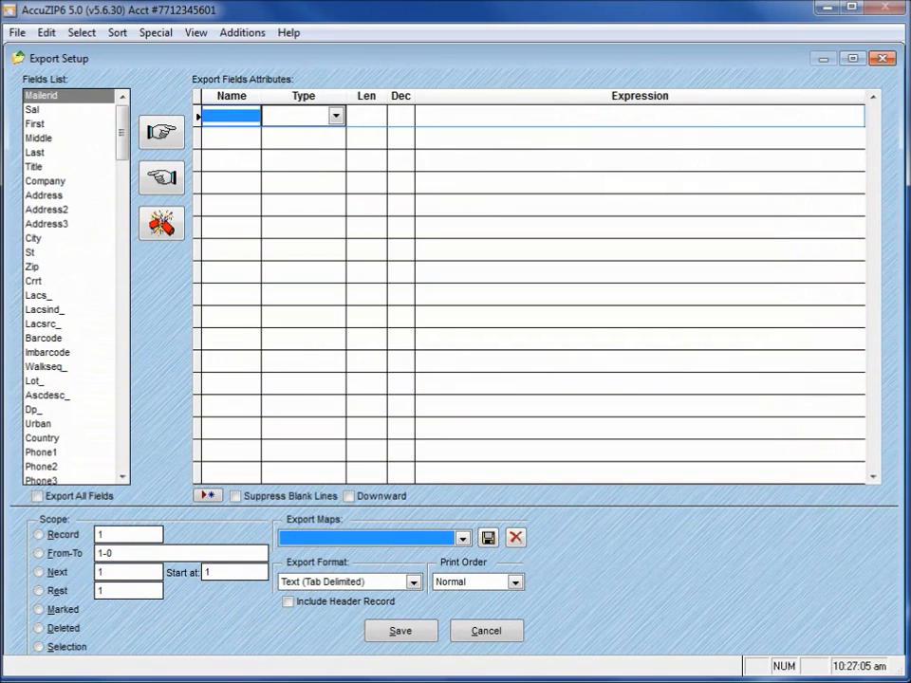
pyautogui.hotkey('alt', 'Down')
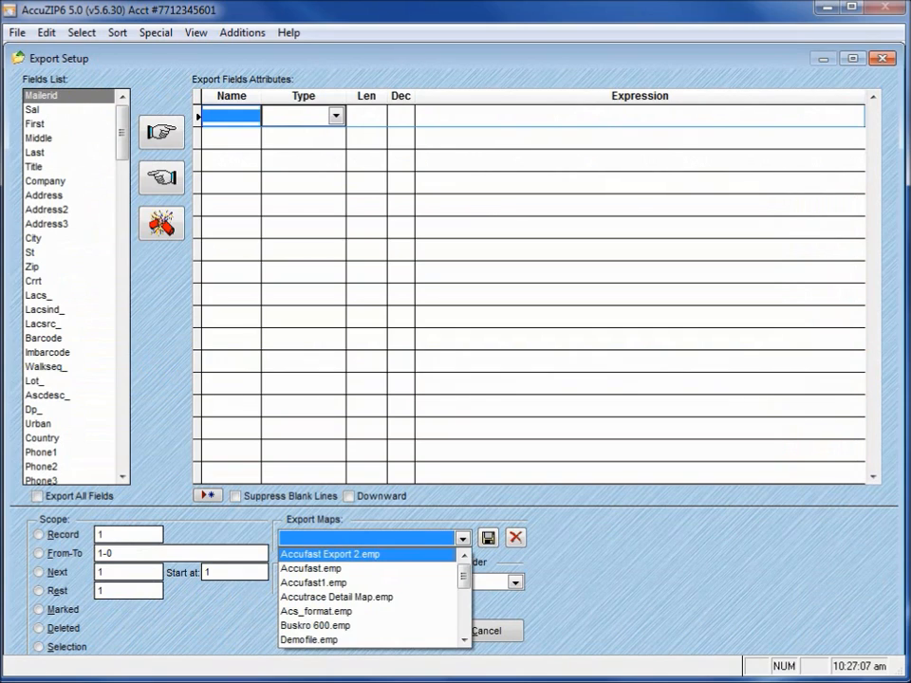
pyautogui.scroll(-3, 370, 596)
pyautogui.scroll(-3, 370, 596)
pyautogui.scroll(3, 370, 596)
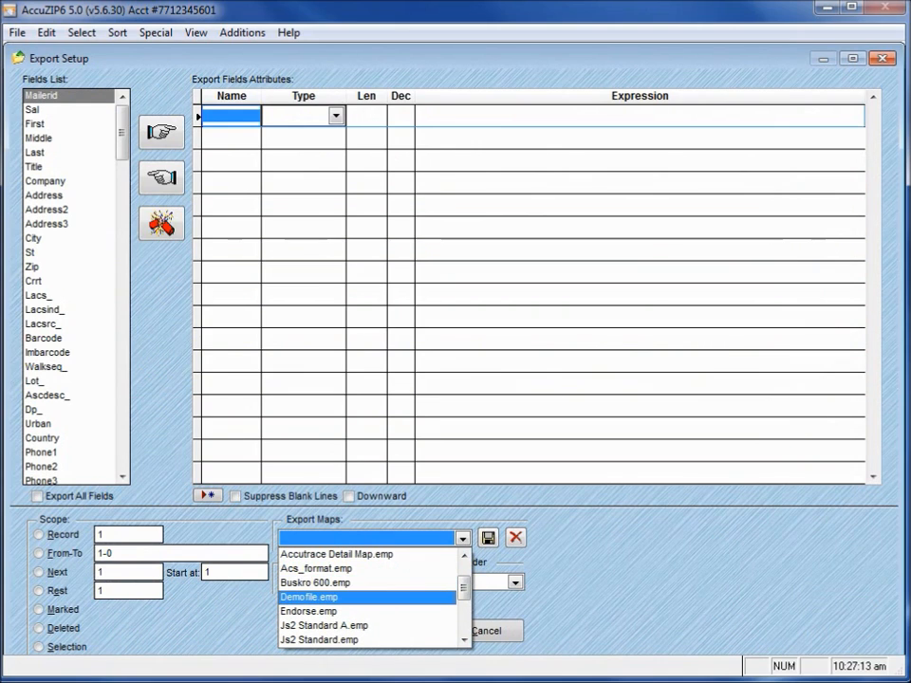
pyautogui.click(370, 596)
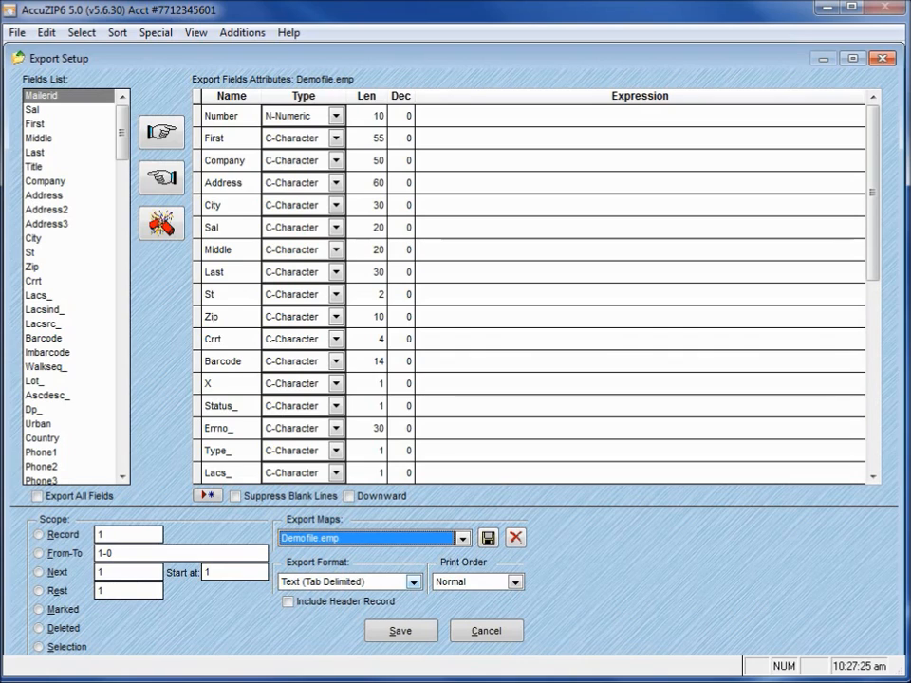
# Set the output's export format to AccuZIP6 5.x Database and save the export setup
pyautogui.click(414, 581)
pyautogui.click(413, 582)
pyautogui.moveTo(431, 668); pyautogui.dragTo(431, 615)
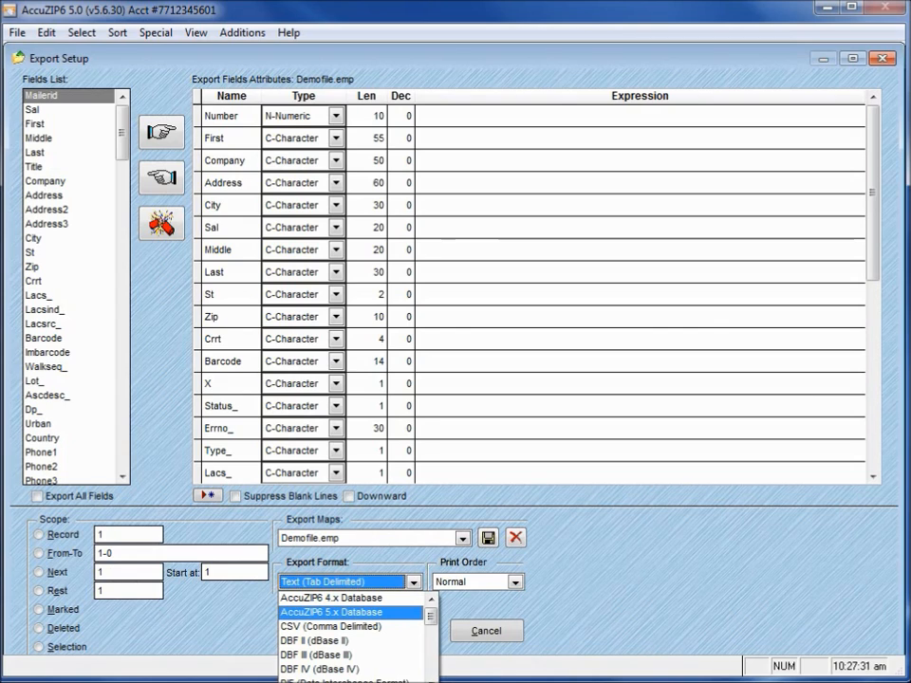
pyautogui.click(351, 612)
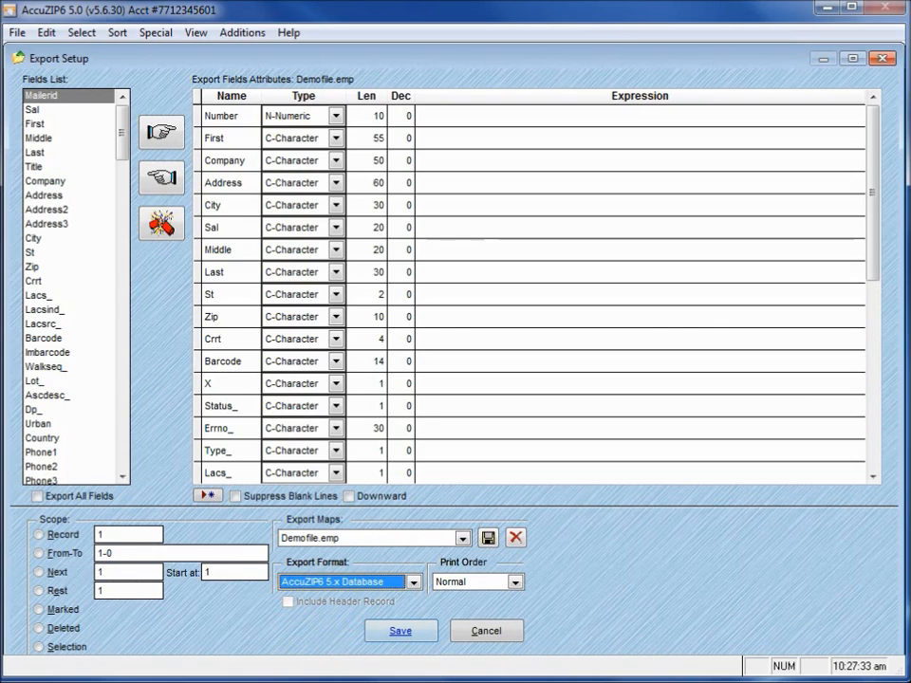
pyautogui.press('Tab')
pyautogui.press('Return')
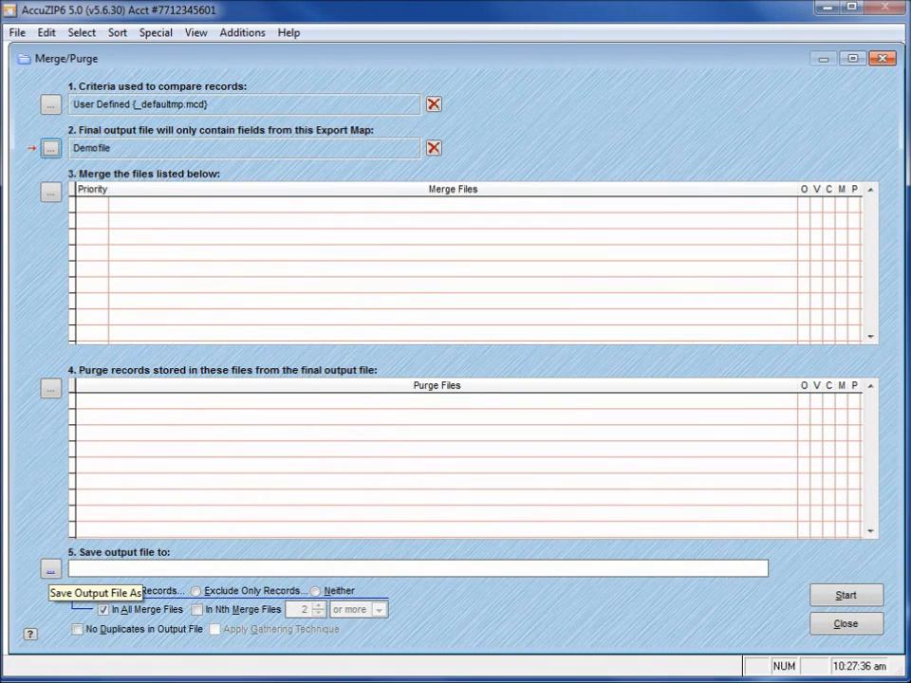
# Try CSV (Comma Delimited) as the Demofile map's export format, save the setup, and check the save type offered for the output file
pyautogui.click(51, 568)
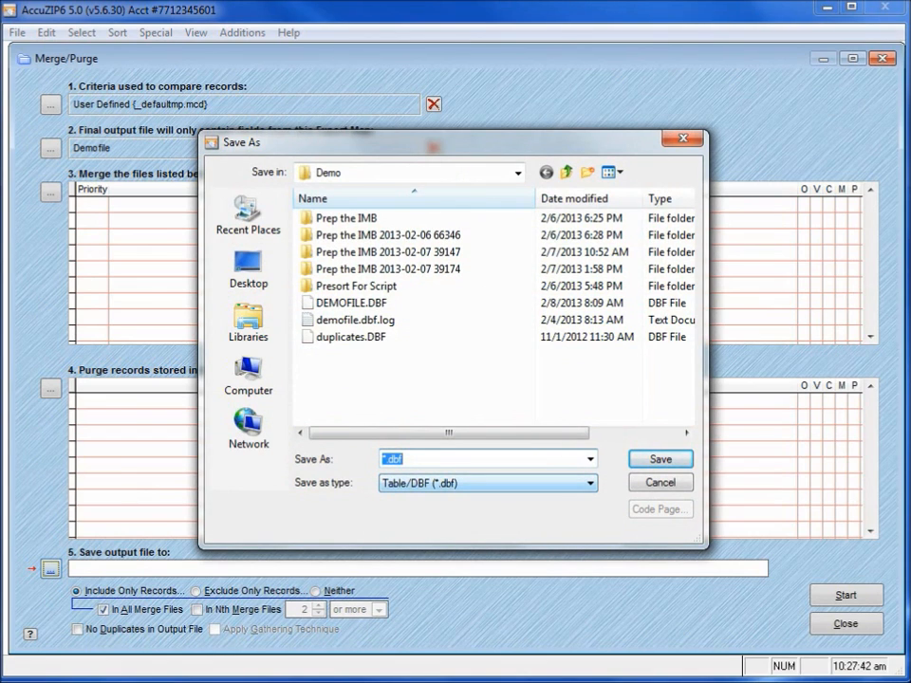
pyautogui.click(660, 482)
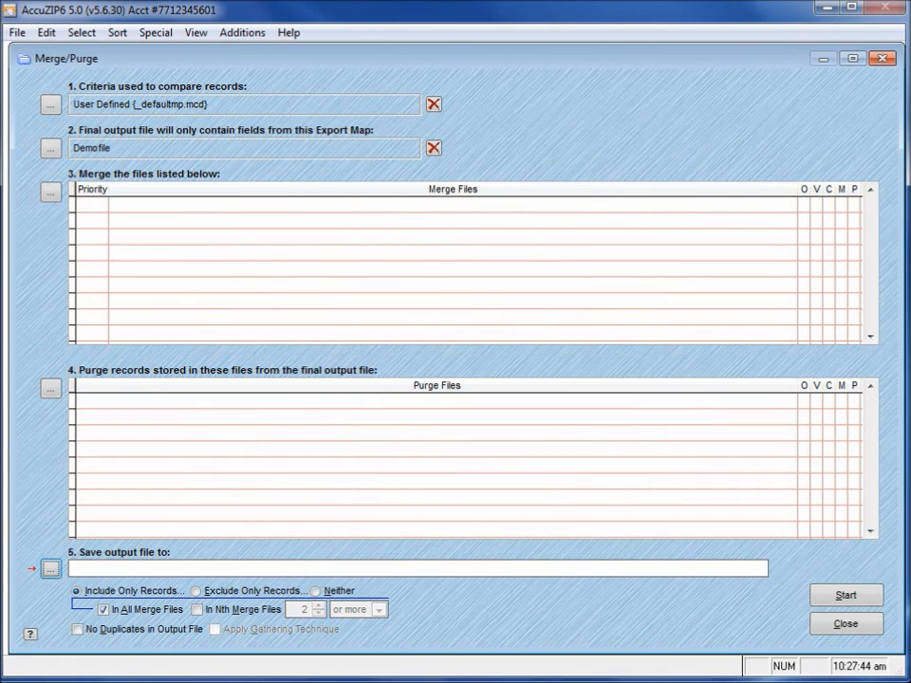
pyautogui.click(48, 147)
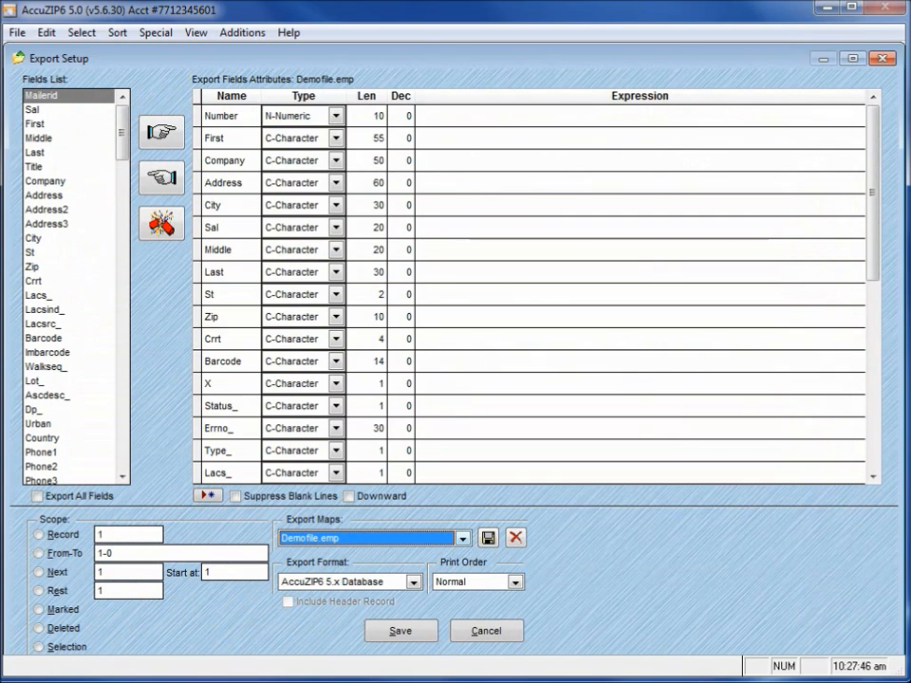
pyautogui.click(414, 581)
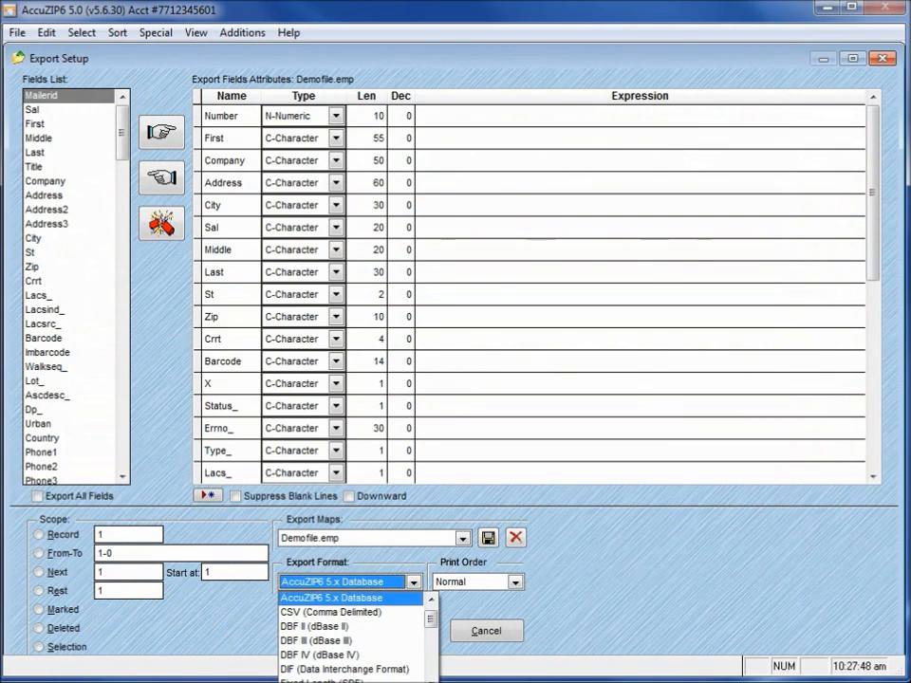
pyautogui.click(331, 612)
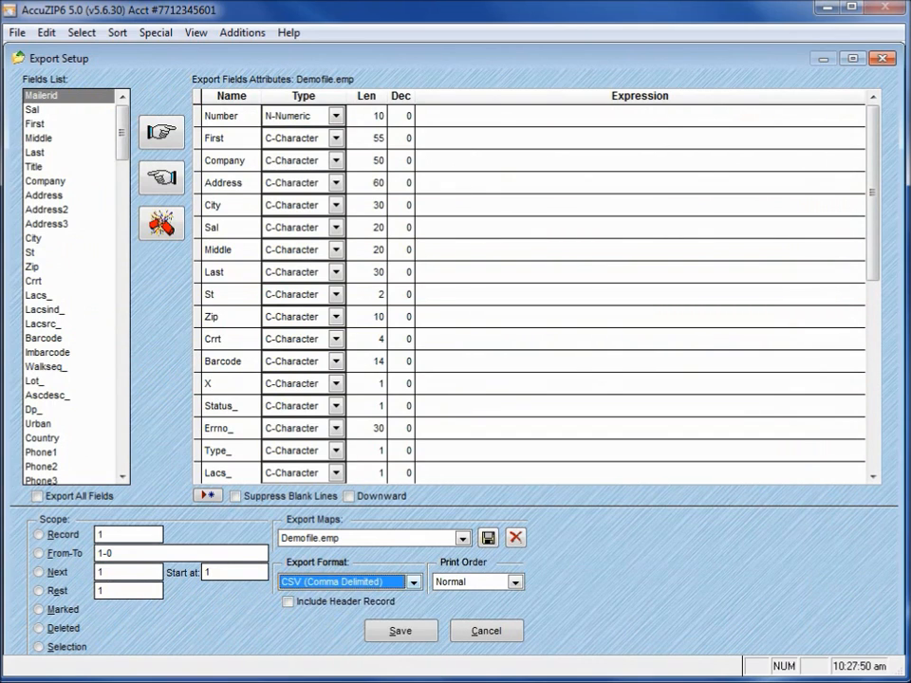
pyautogui.click(400, 630)
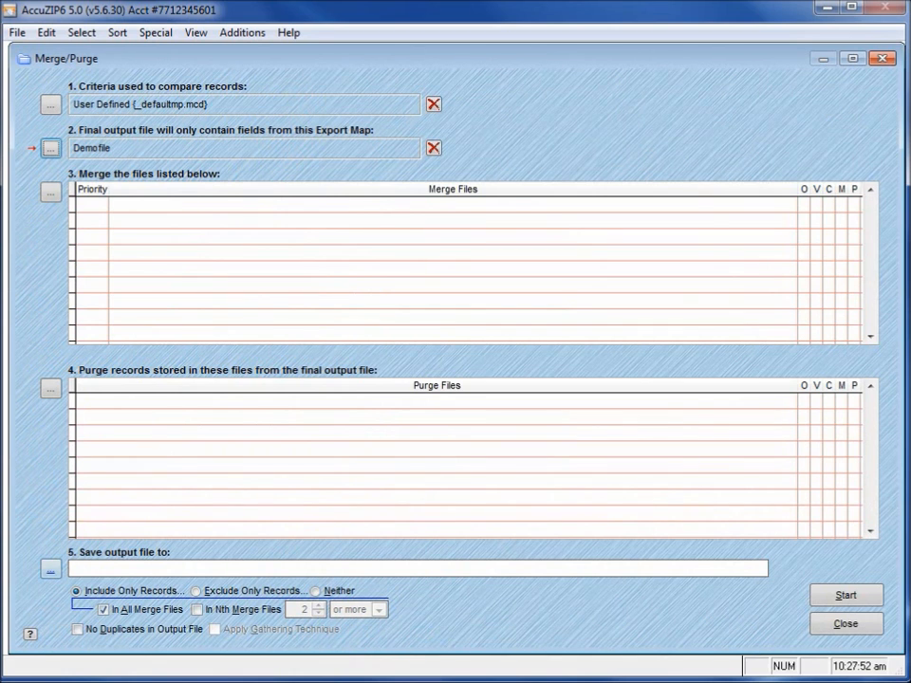
pyautogui.click(50, 568)
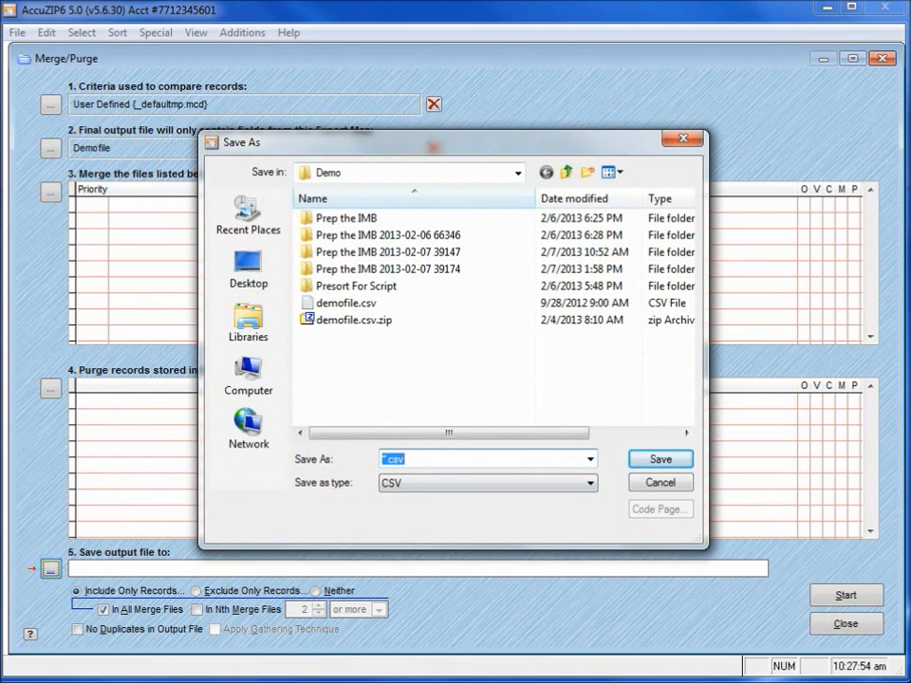
pyautogui.click(655, 485)
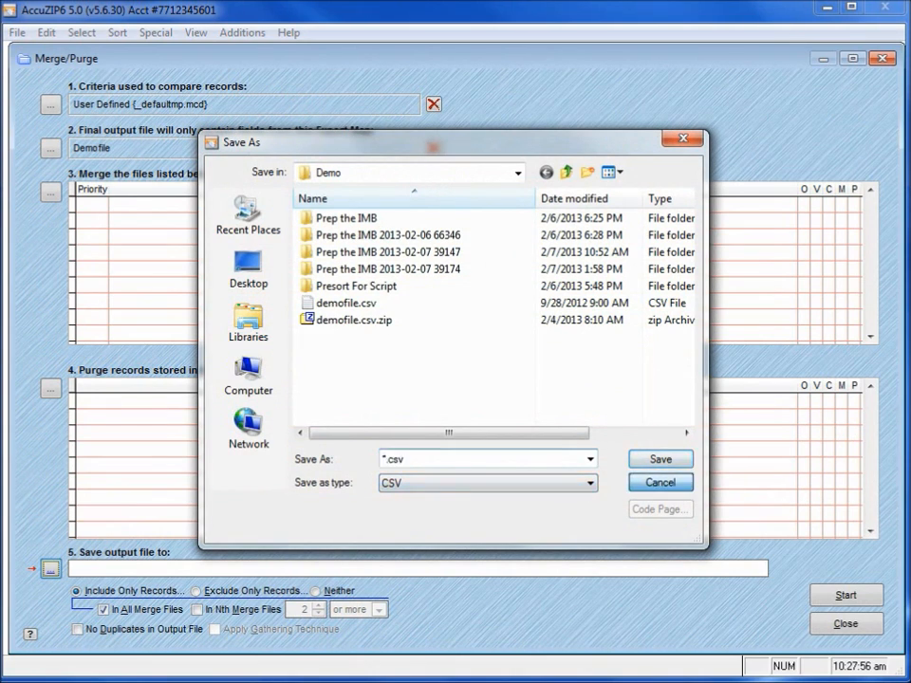
# Set the Demofile map's export format back to AccuZIP6 5.x Database and save the export setup
pyautogui.click(51, 147)
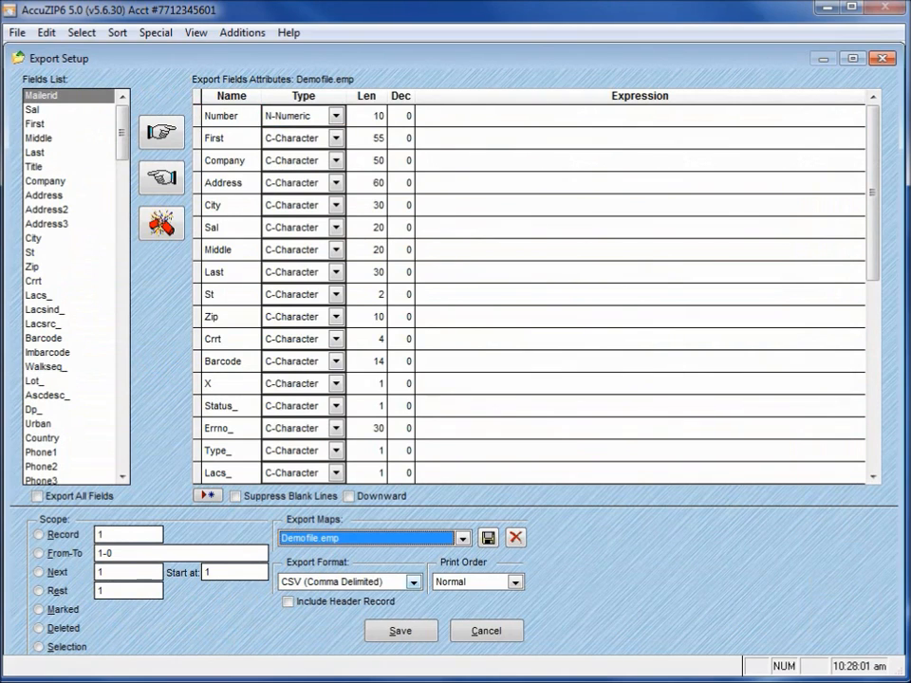
pyautogui.click(414, 581)
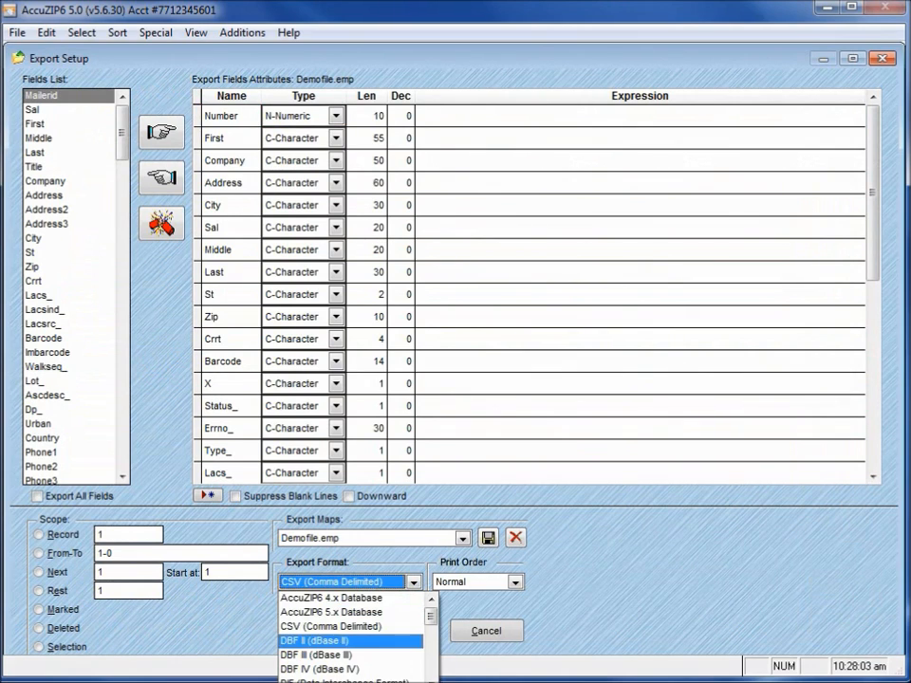
pyautogui.click(345, 610)
pyautogui.press('Return')
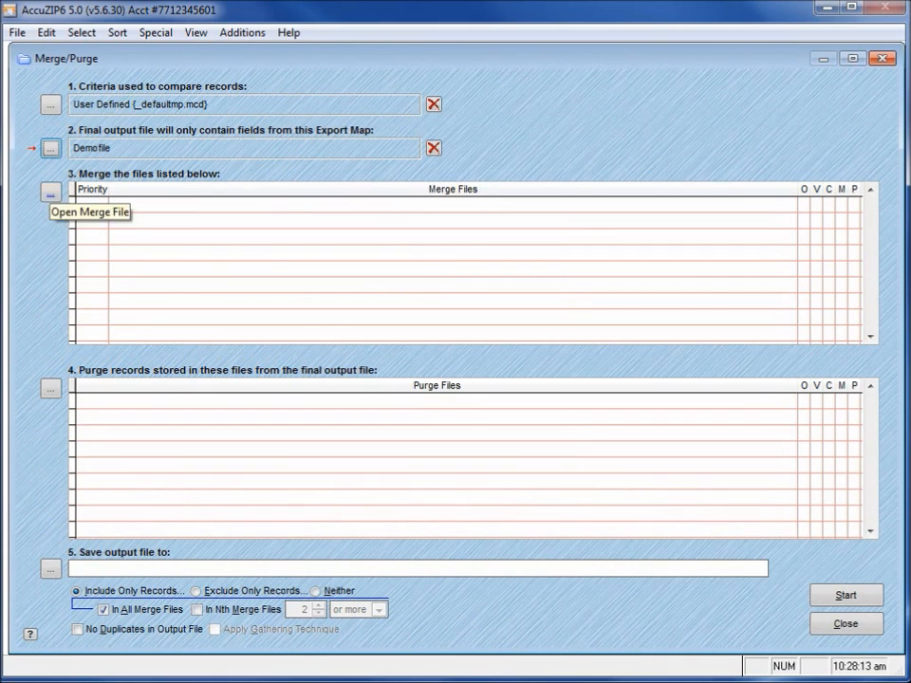
# Add DEMOFILE.DBF from the AccuZIP6 5.0 Demo folder as a merge file and save its field assignments
pyautogui.click(51, 192)
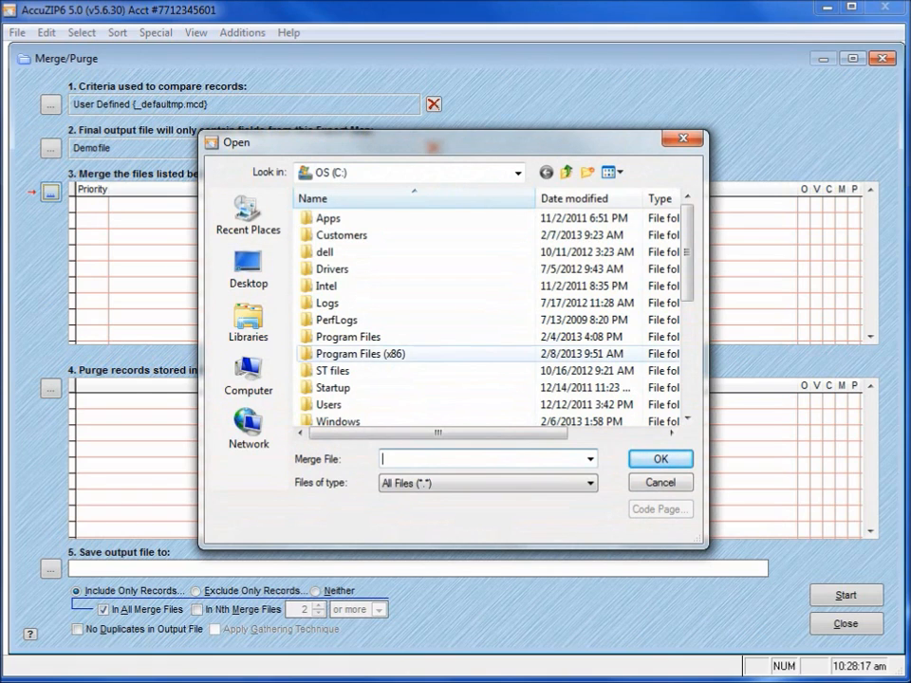
pyautogui.doubleClick(360, 353)
pyautogui.doubleClick(346, 217)
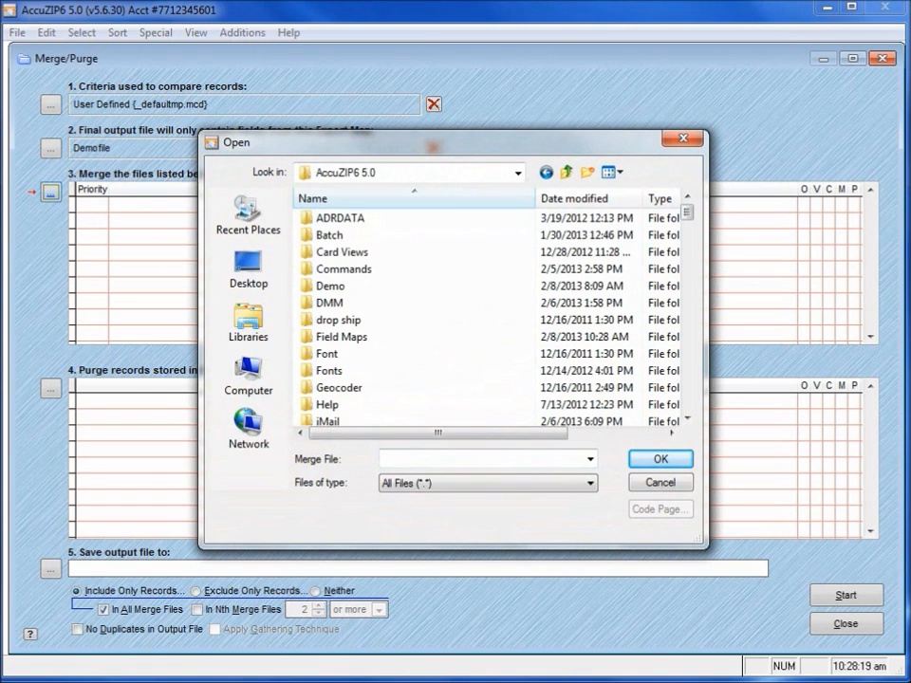
pyautogui.doubleClick(330, 286)
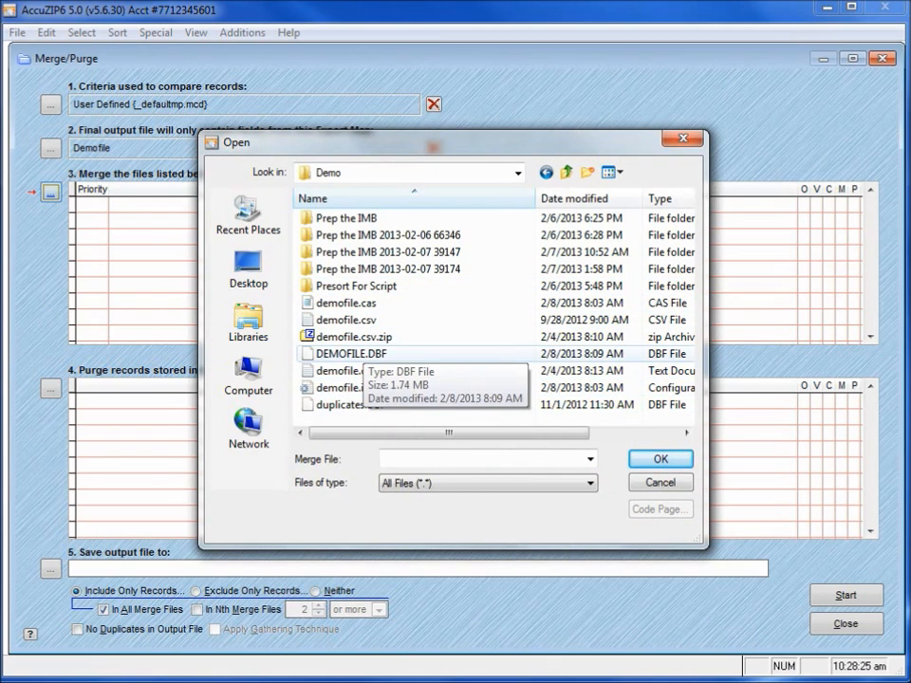
pyautogui.click(351, 353)
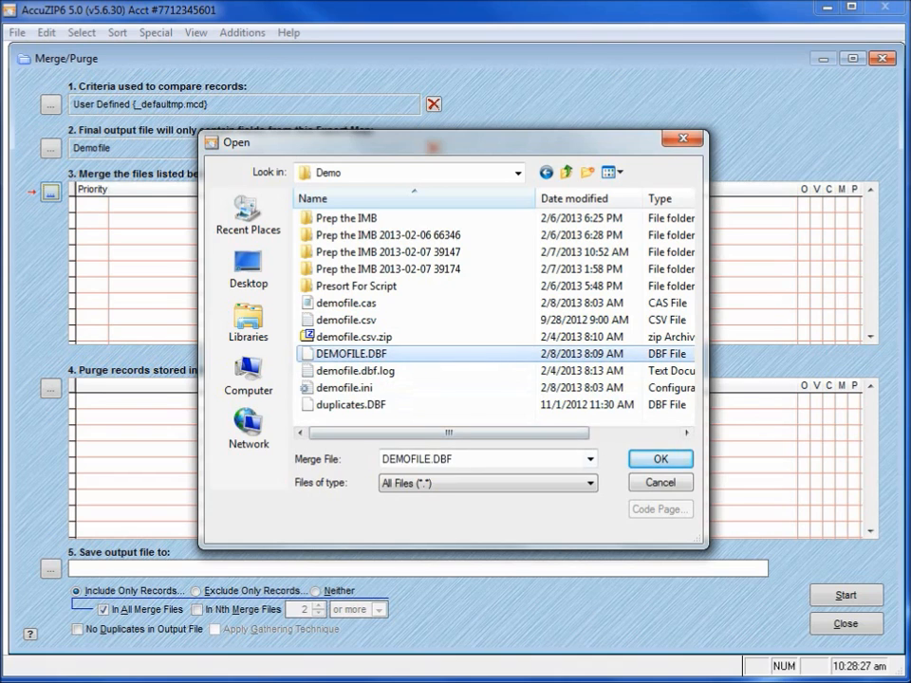
pyautogui.press('Return')
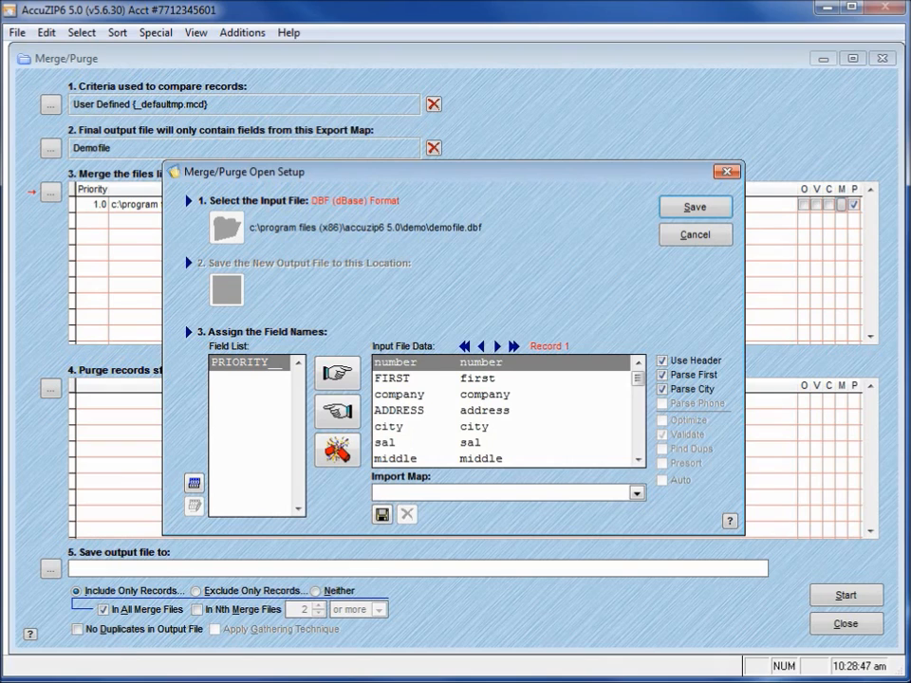
pyautogui.click(694, 206)
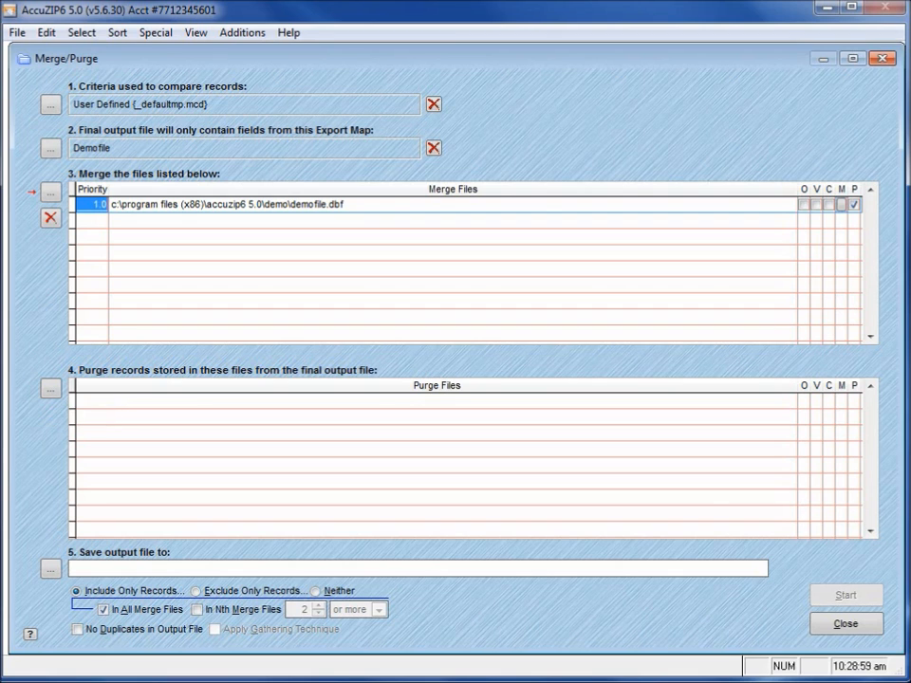
# Add duplicates.DBF from the Demo folder as the purge file, review its input fields and save the open setup
pyautogui.click(51, 388)
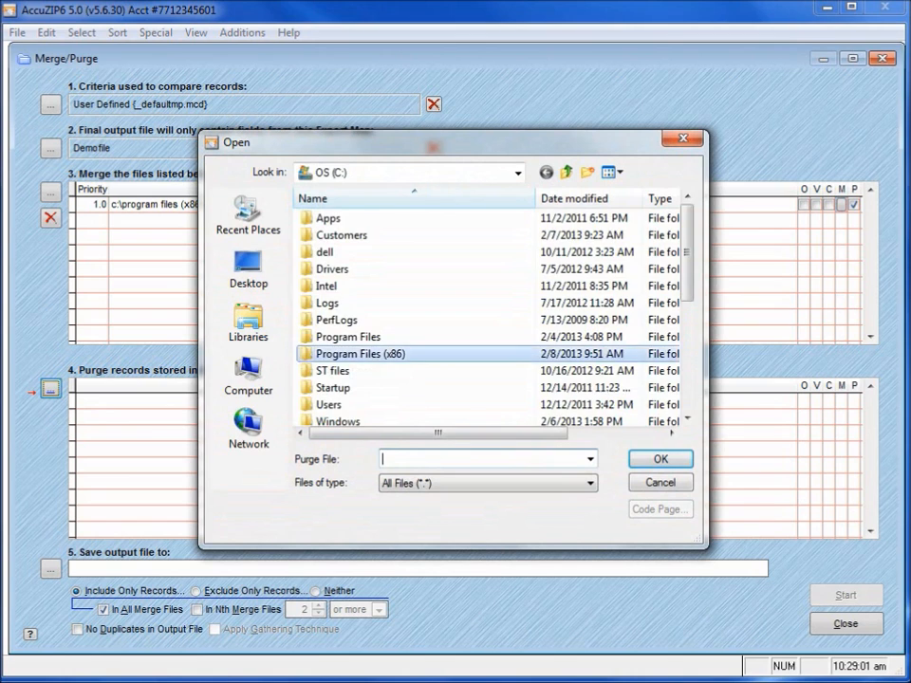
pyautogui.doubleClick(351, 353)
pyautogui.doubleClick(346, 218)
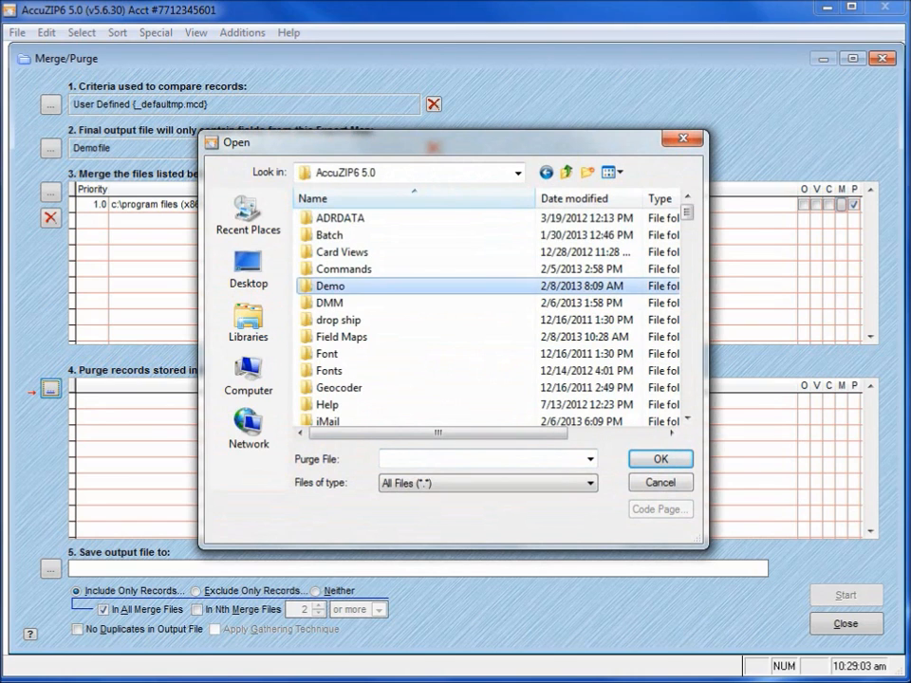
pyautogui.doubleClick(331, 286)
pyautogui.doubleClick(351, 404)
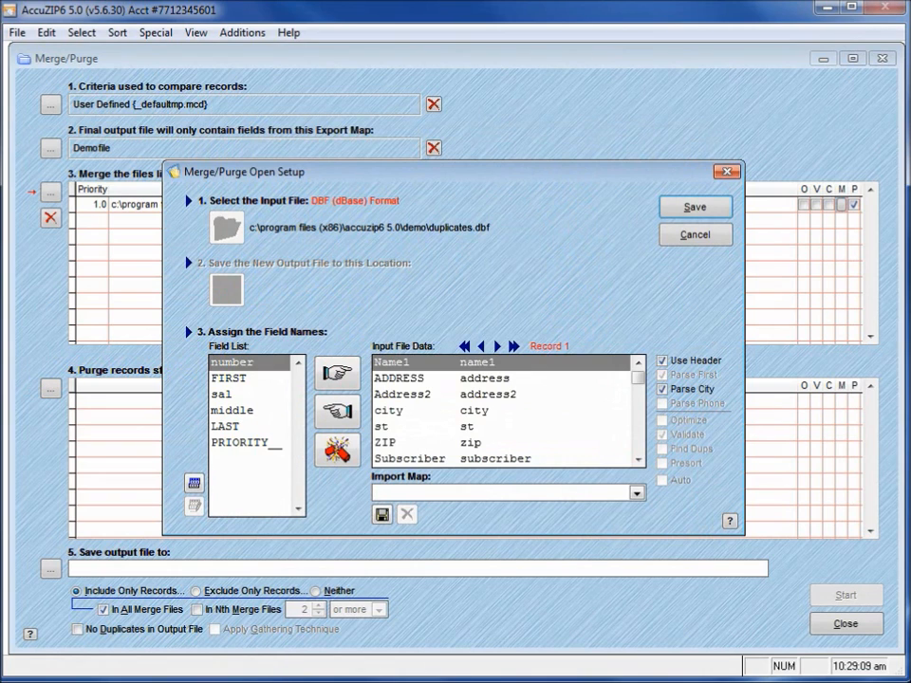
pyautogui.tripleClick(639, 460)
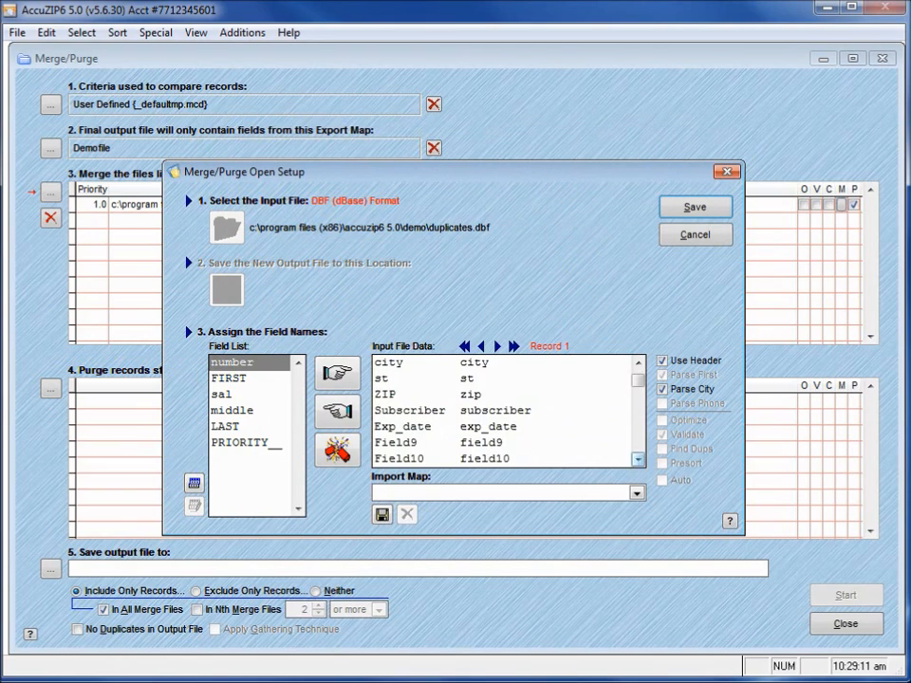
pyautogui.click(638, 460)
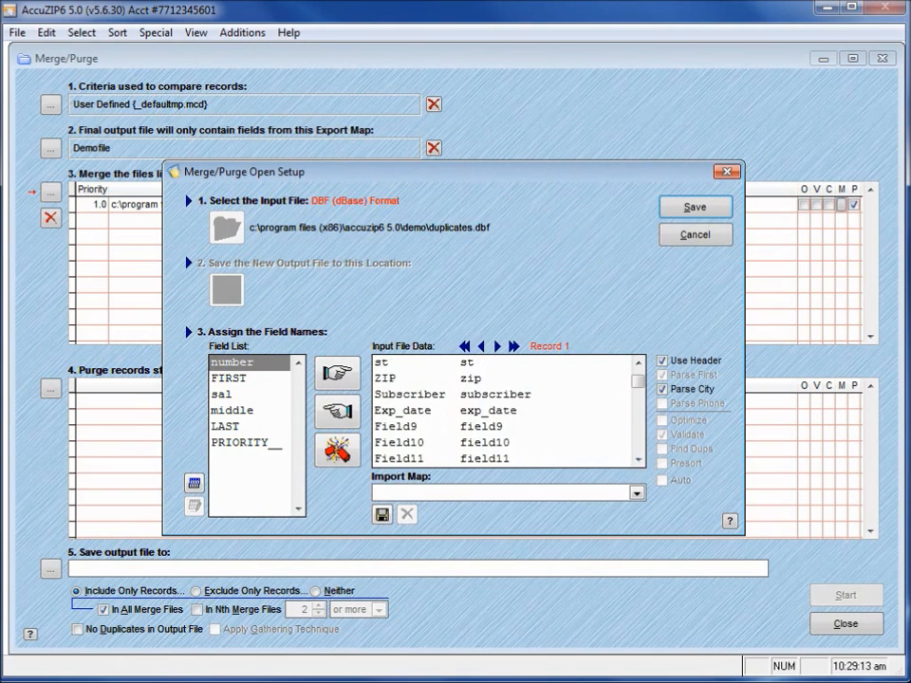
pyautogui.click(638, 460)
pyautogui.click(638, 460)
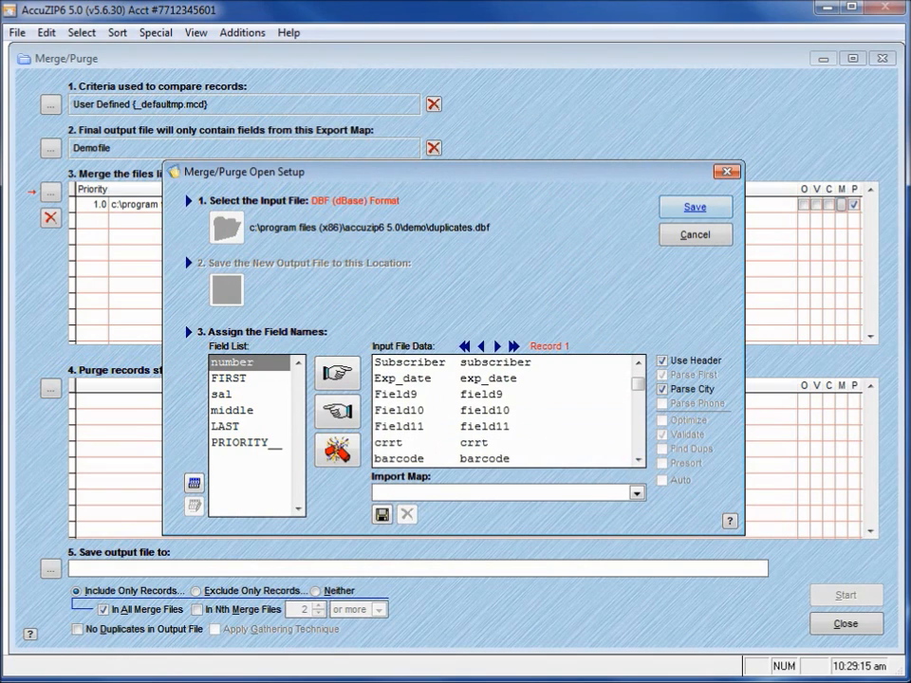
pyautogui.click(695, 207)
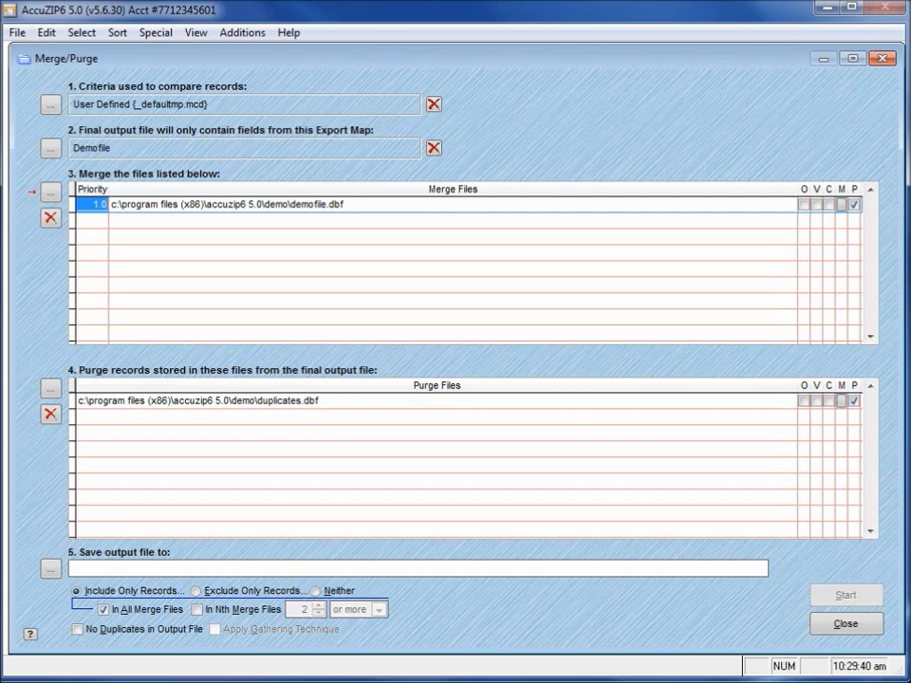
# Try the O option on duplicates.dbf and the V validation option on demofile.dbf, closing the validation settings and clearing the O option
pyautogui.click(804, 401)
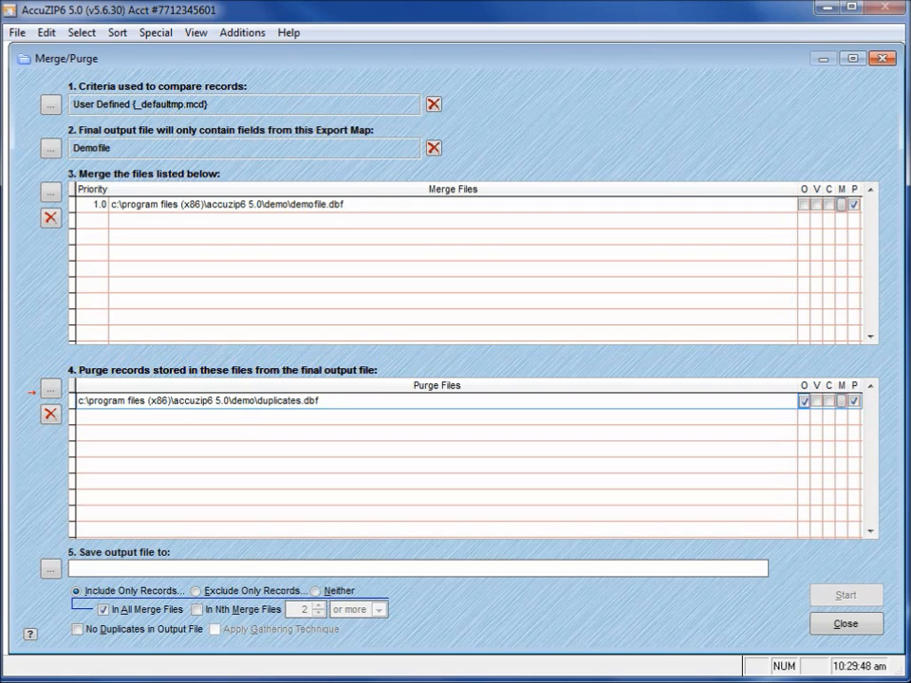
pyautogui.click(816, 205)
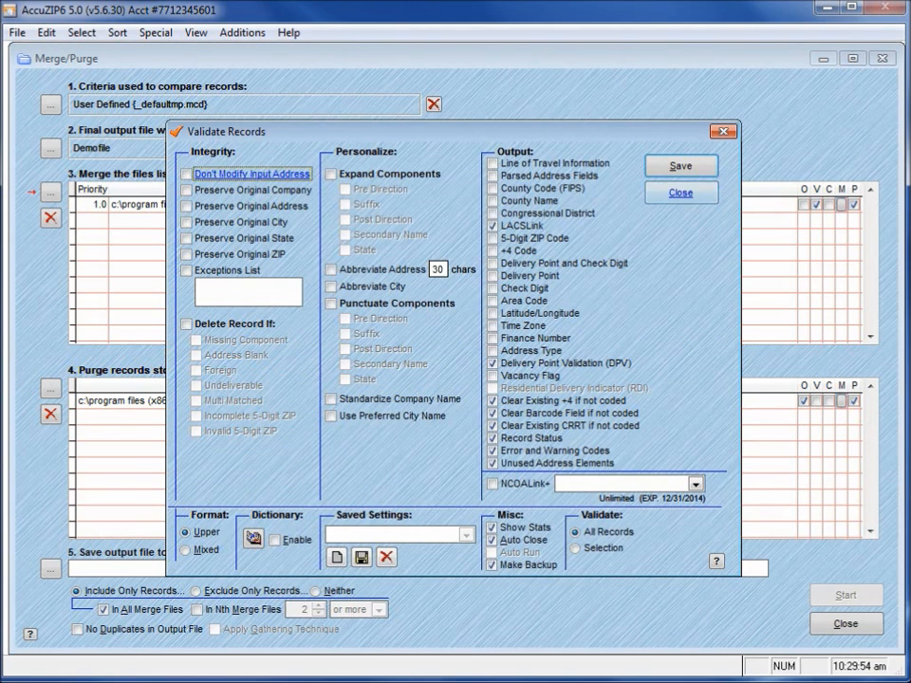
pyautogui.click(681, 192)
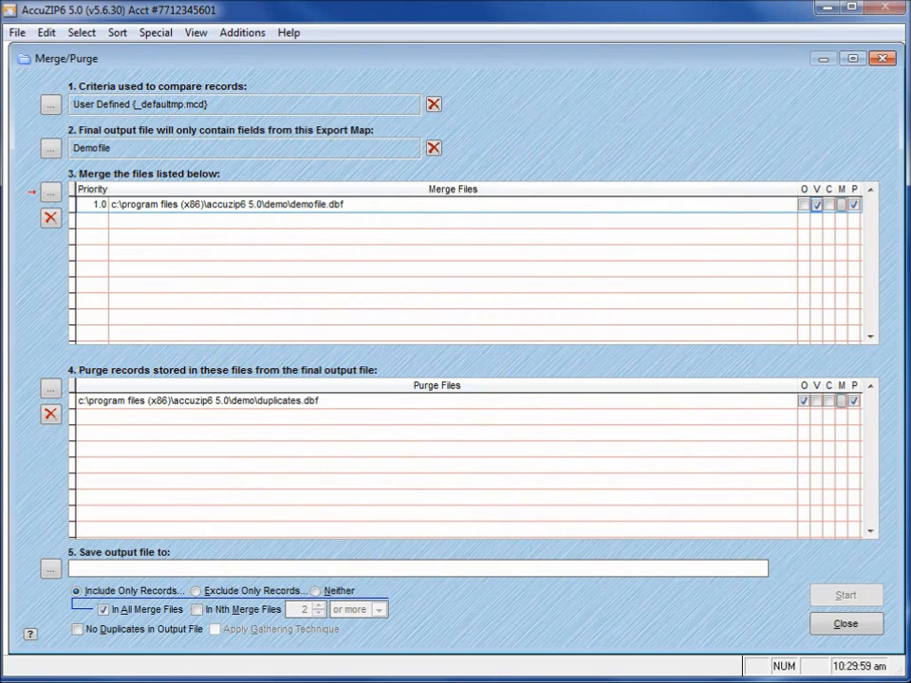
pyautogui.click(803, 400)
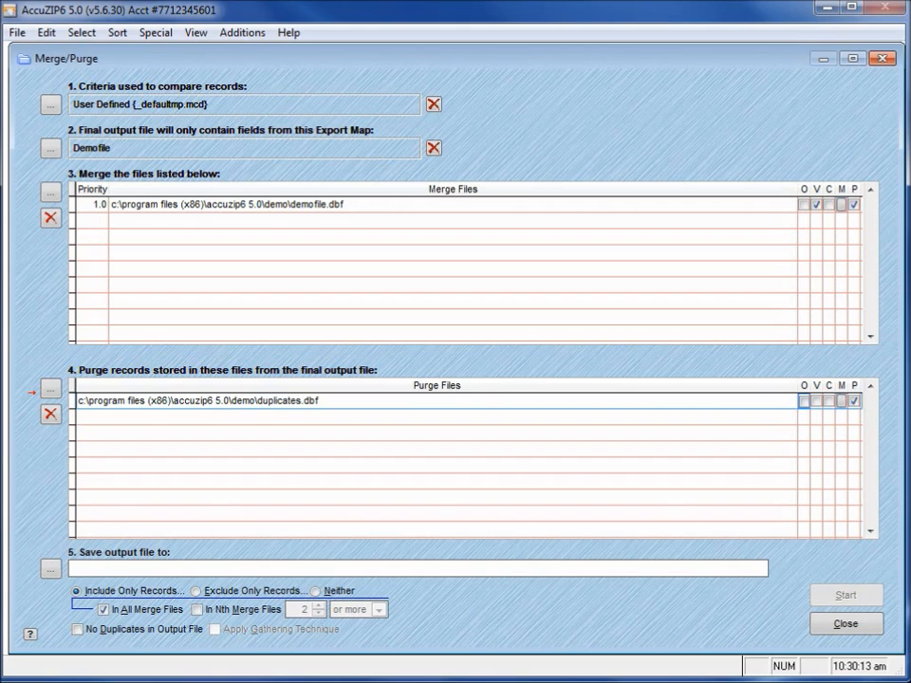
# Assign the FIRST field to the Name1 data of duplicates.dbf, save the mapping, and turn off the V option for demofile.dbf
pyautogui.click(841, 401)
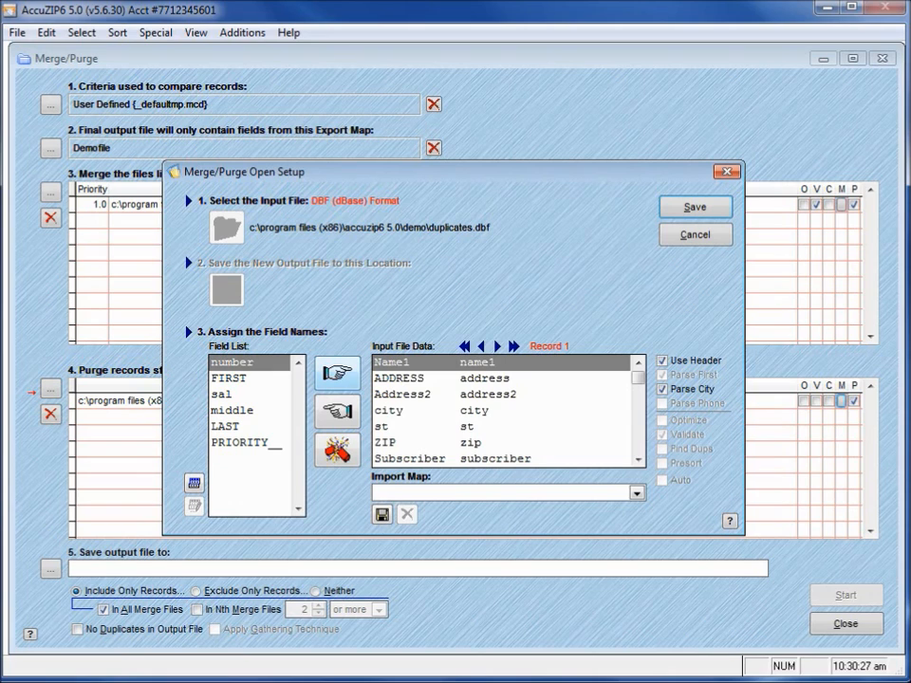
pyautogui.press('Down')
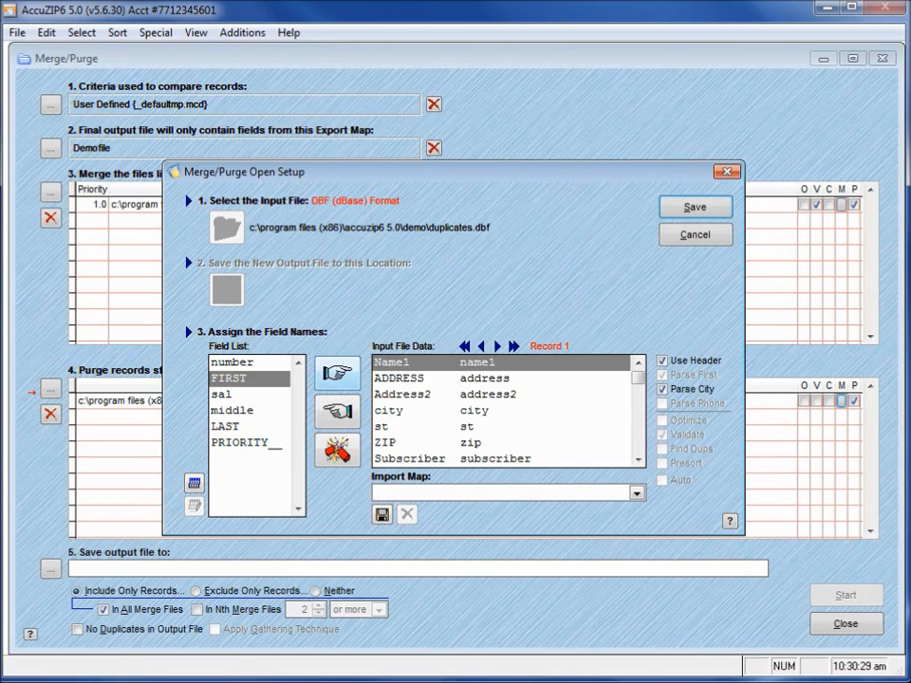
pyautogui.press('Return')
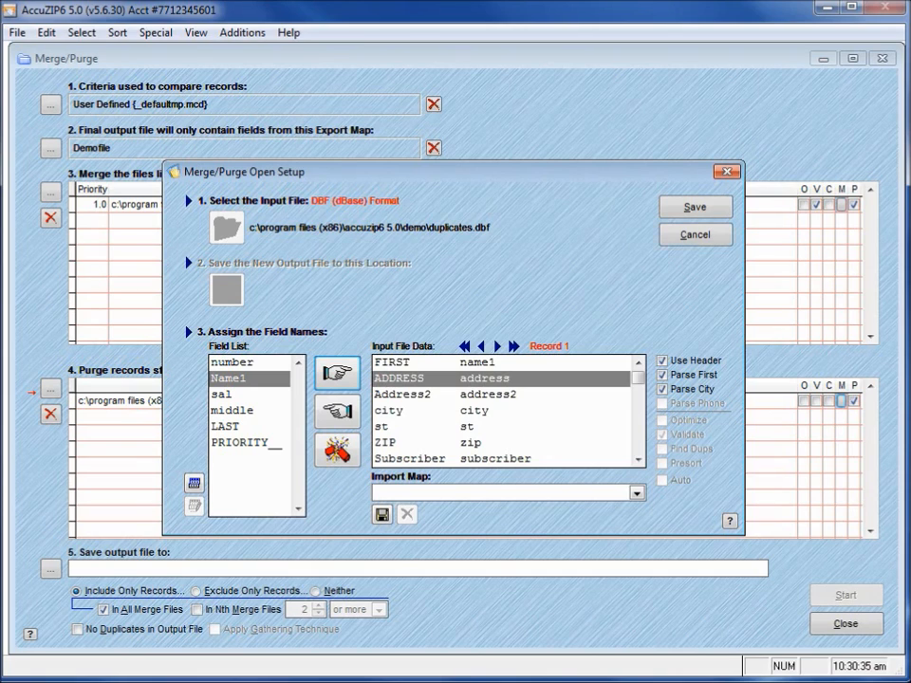
pyautogui.click(695, 207)
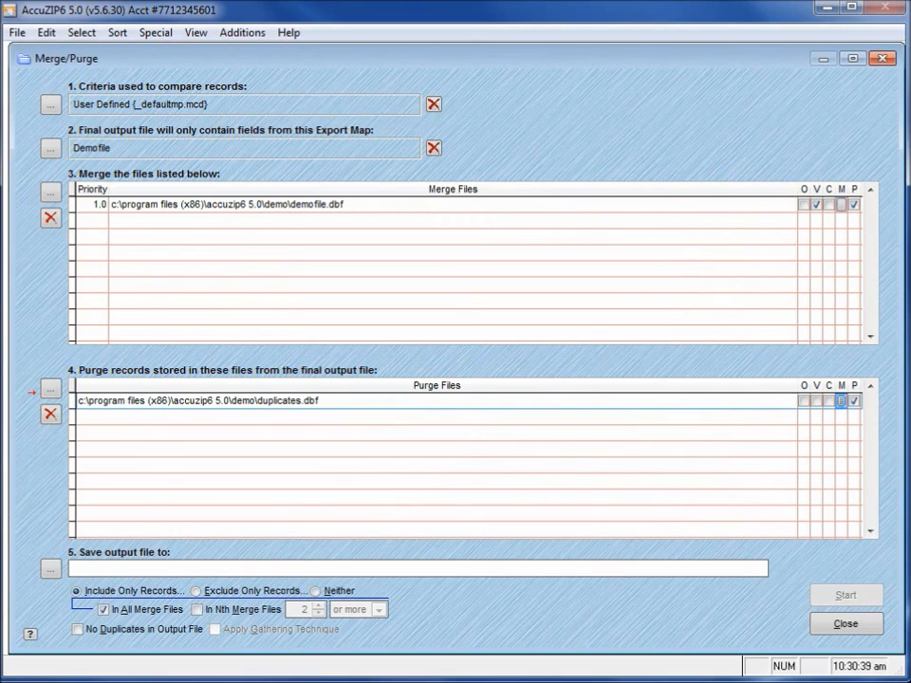
pyautogui.click(816, 204)
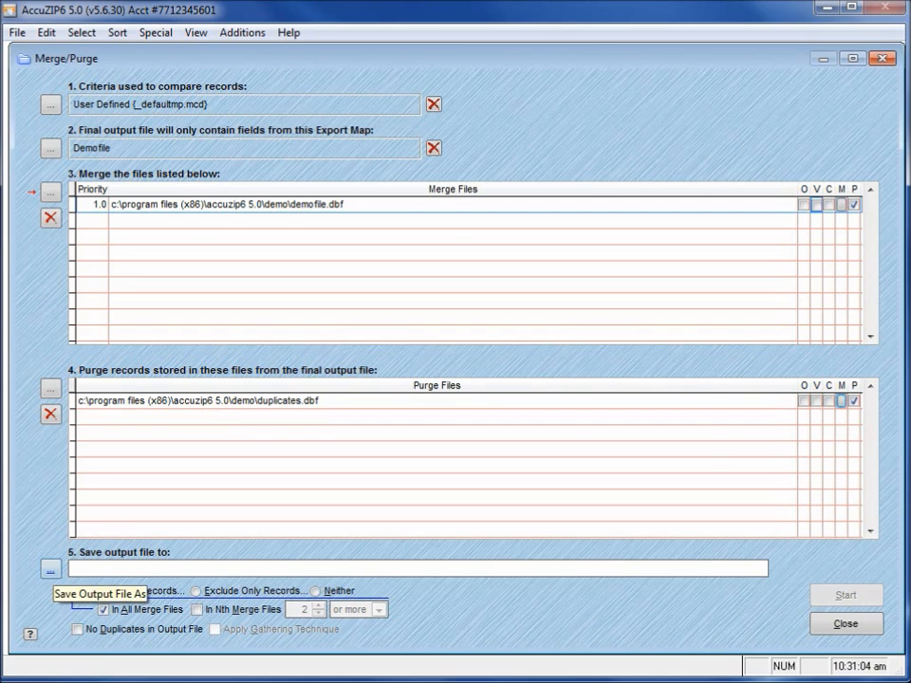
# Save the output file as results in the Demo folder, choosing Neither for the record filter and No Duplicates in Output File
pyautogui.click(50, 568)
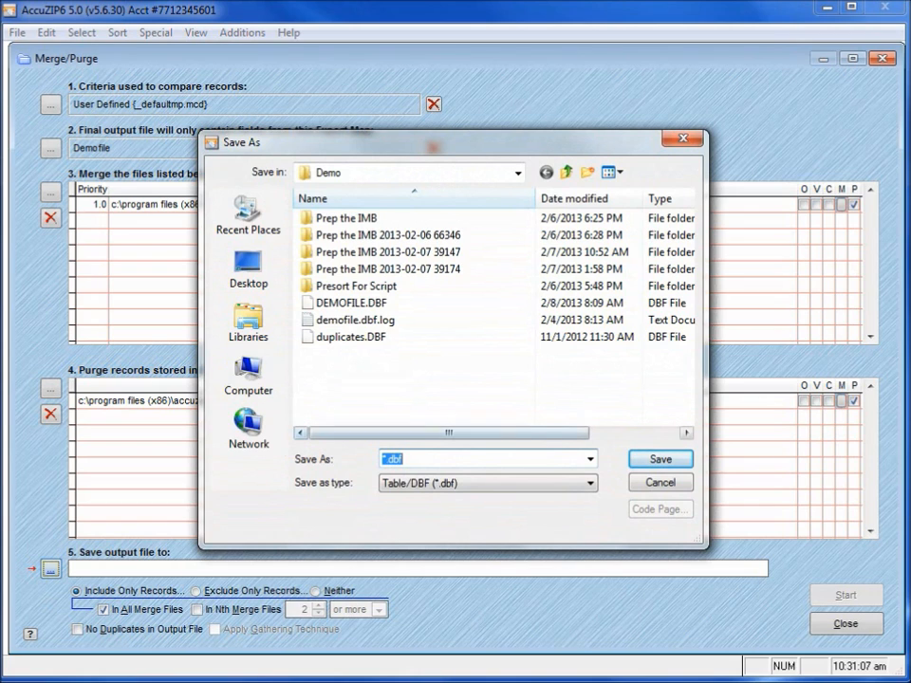
pyautogui.write('results')
pyautogui.press('Return')
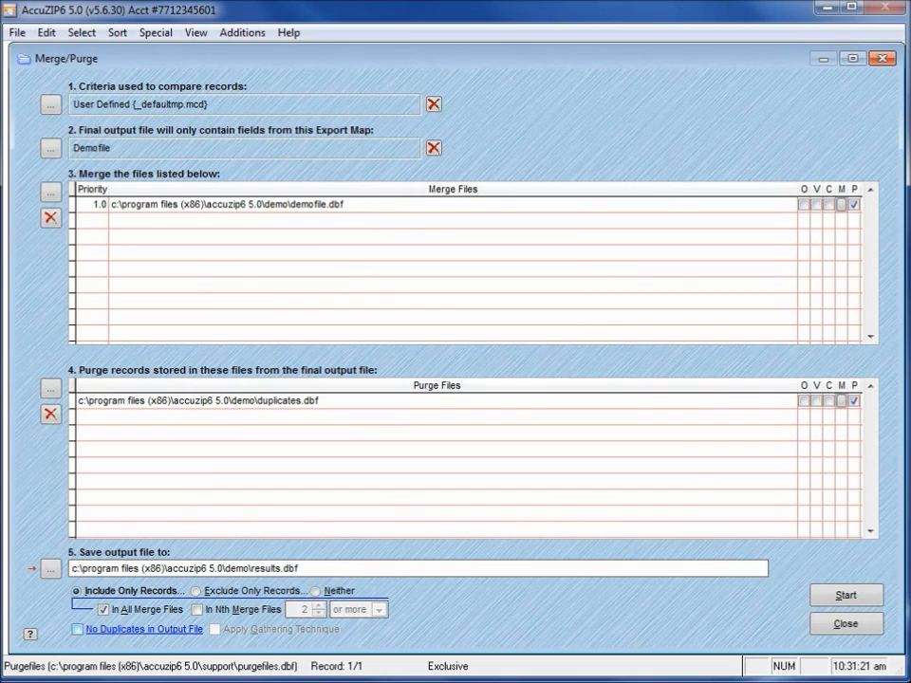
pyautogui.click(317, 591)
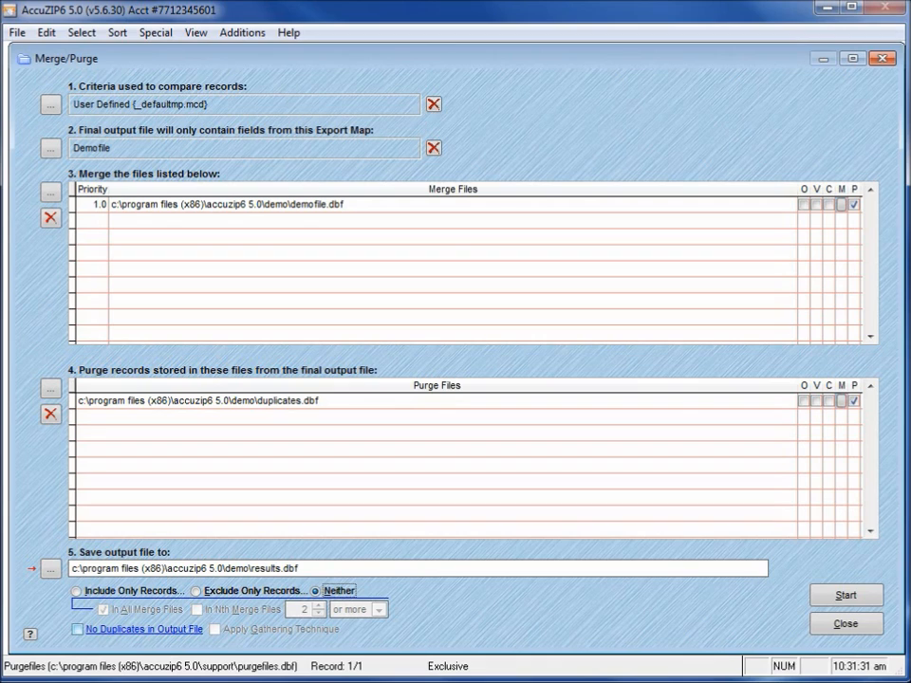
pyautogui.click(142, 629)
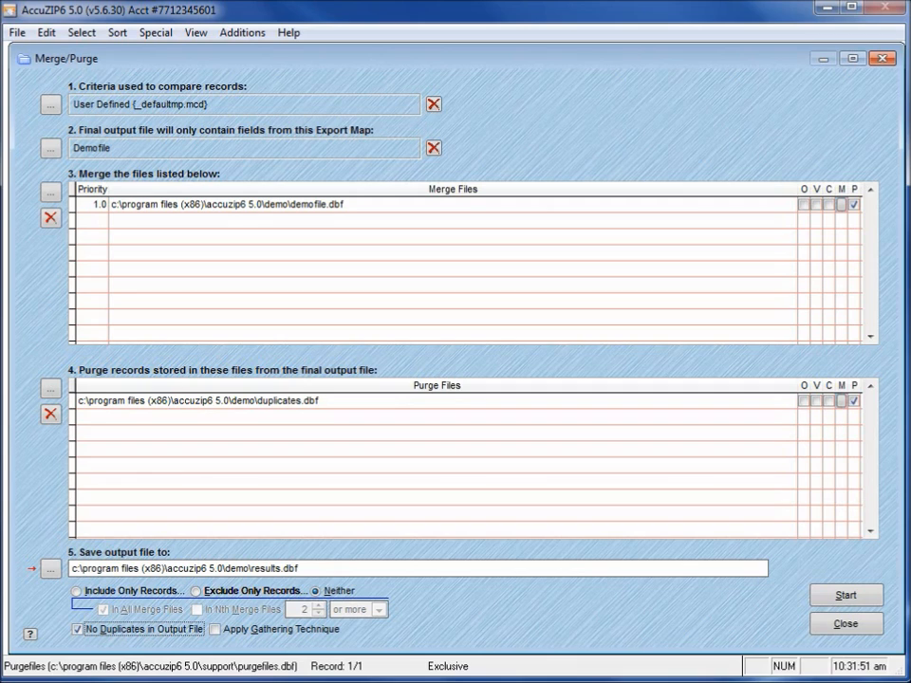
pyautogui.moveTo(311, 567); pyautogui.dragTo(251, 568)
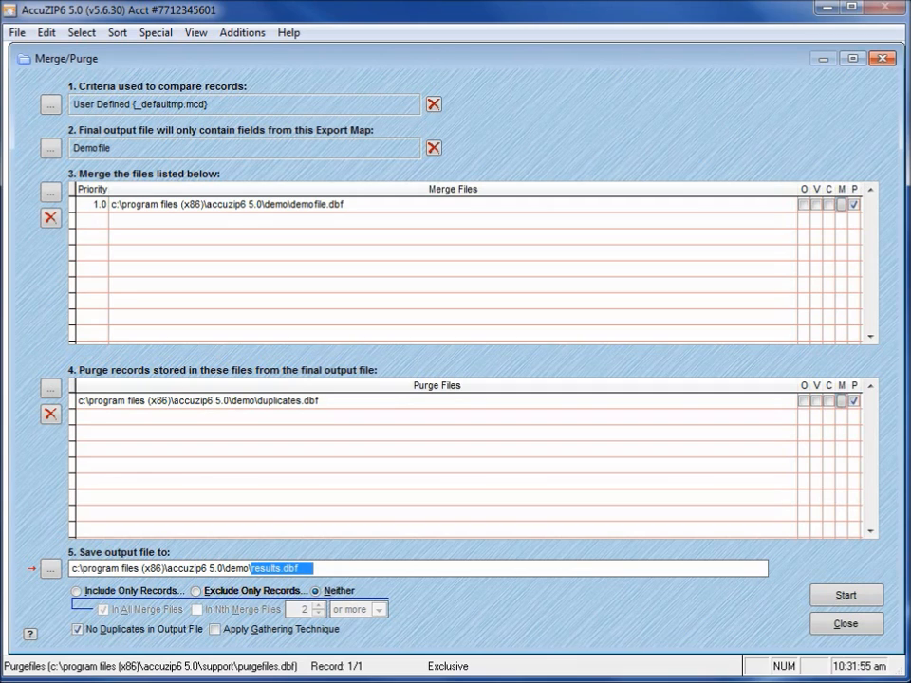
pyautogui.click(301, 568)
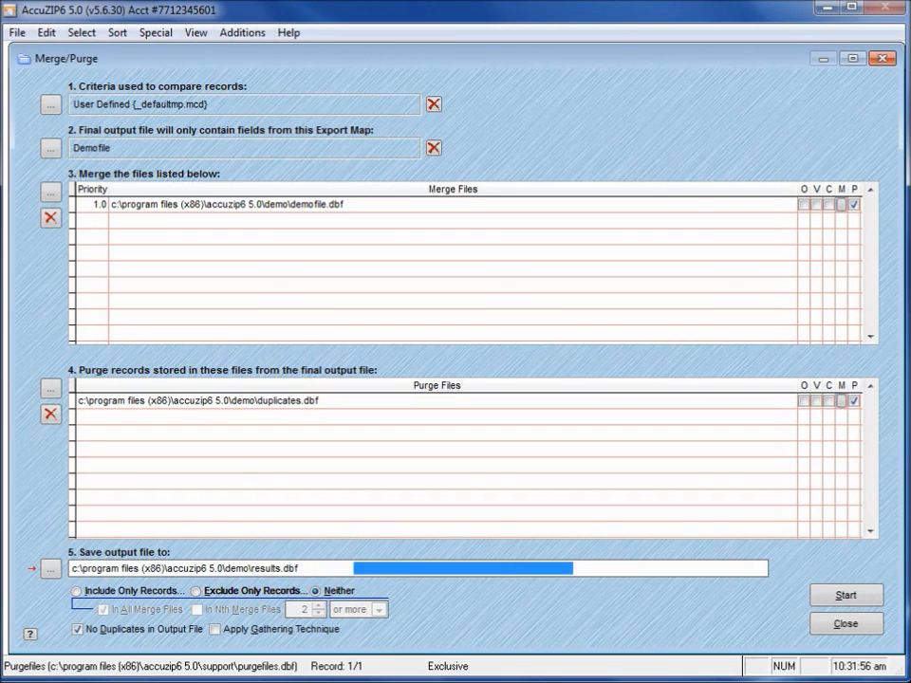
pyautogui.hotkey('shift', 'Home')
pyautogui.click(298, 567)
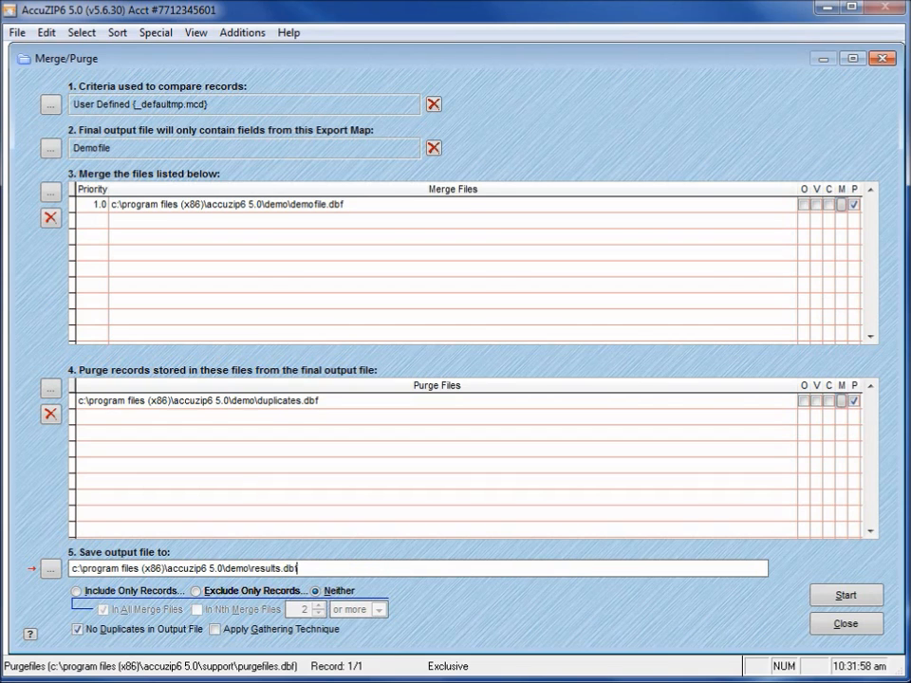